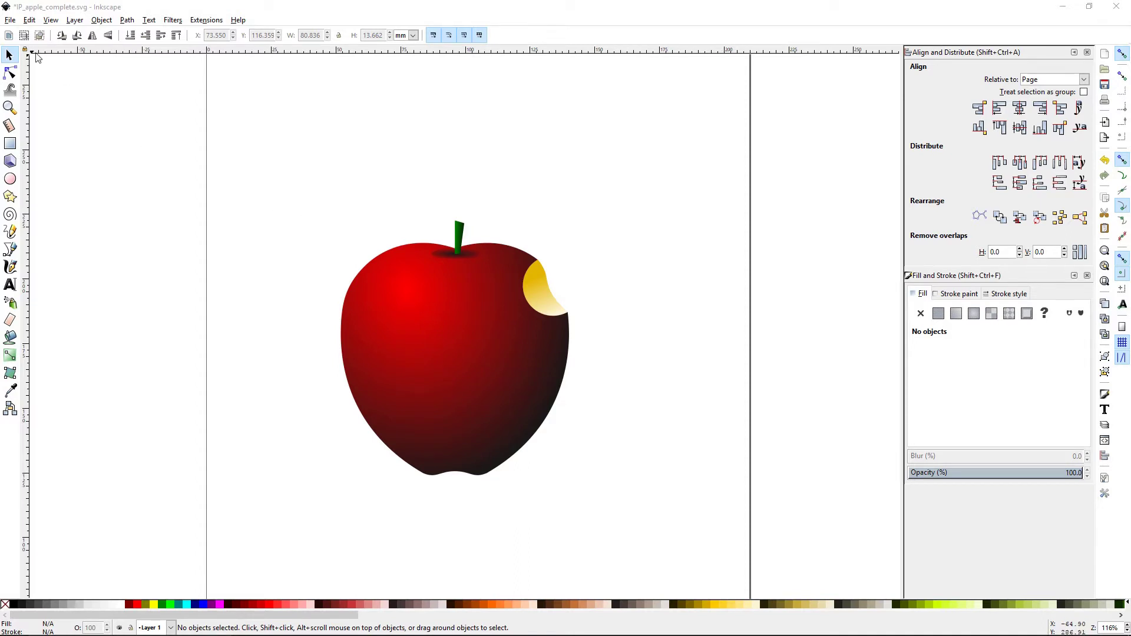
Start a new blank document fitted to the window and close the Align and Fill and Stroke docks
left_click(8, 23)
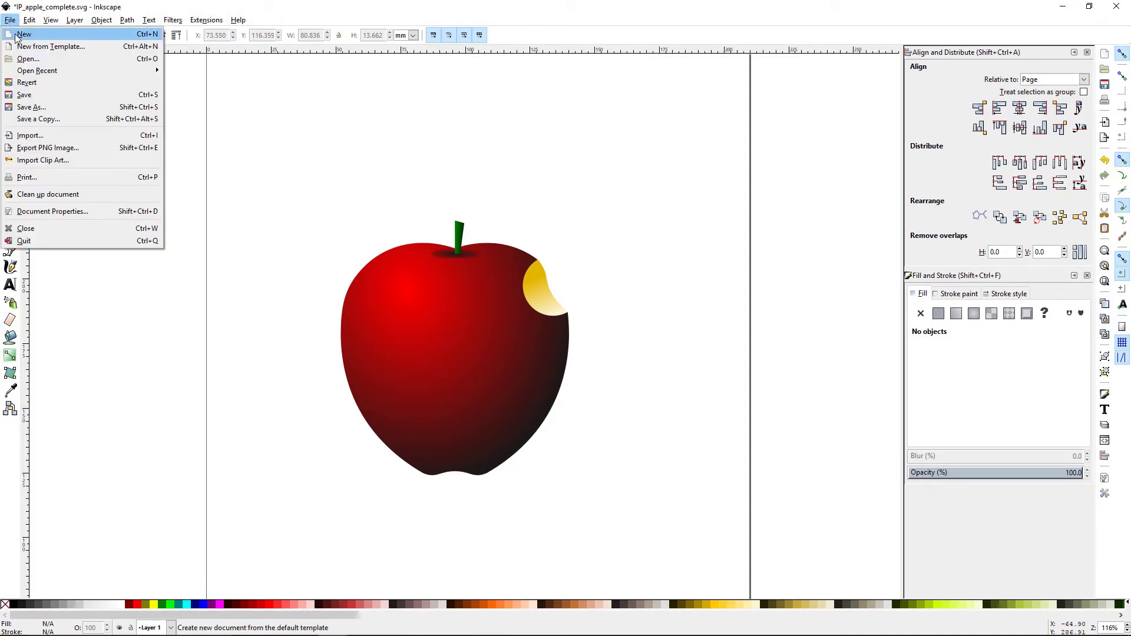
left_click(18, 38)
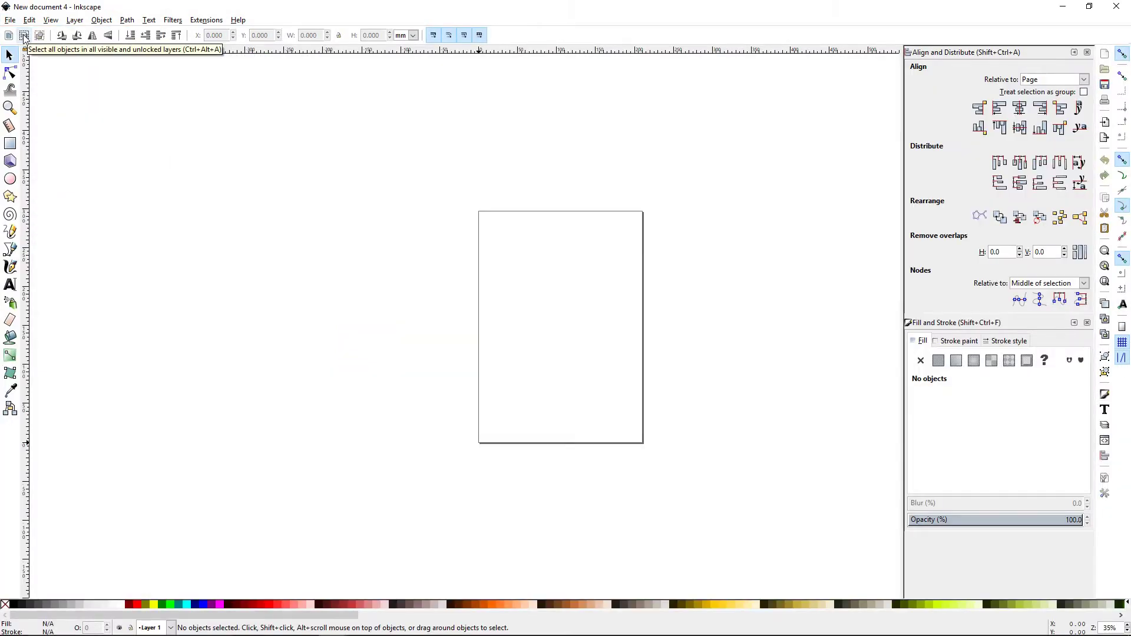
key("5")
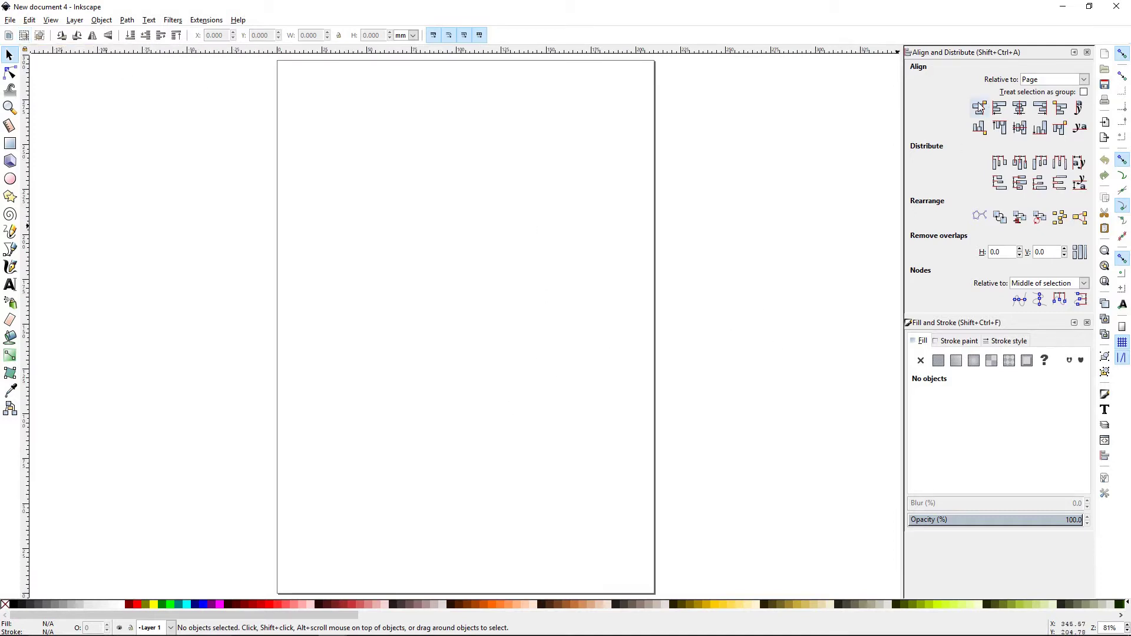
left_click(1086, 52)
left_click(1086, 52)
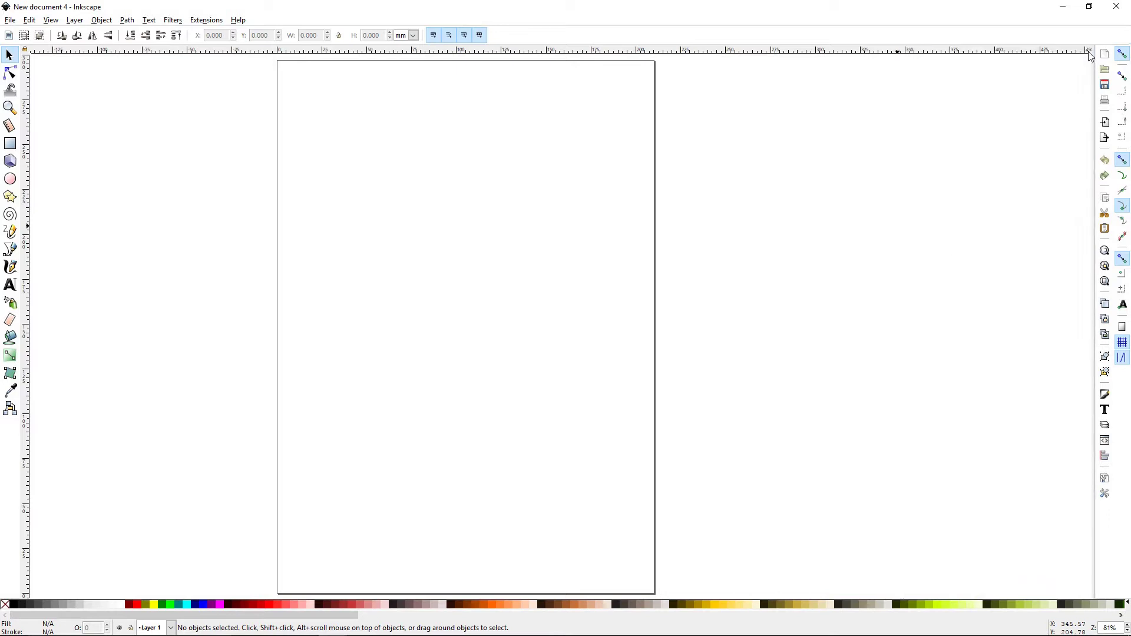
Draw a red circle near the page centre and convert it to a path
left_click(11, 183)
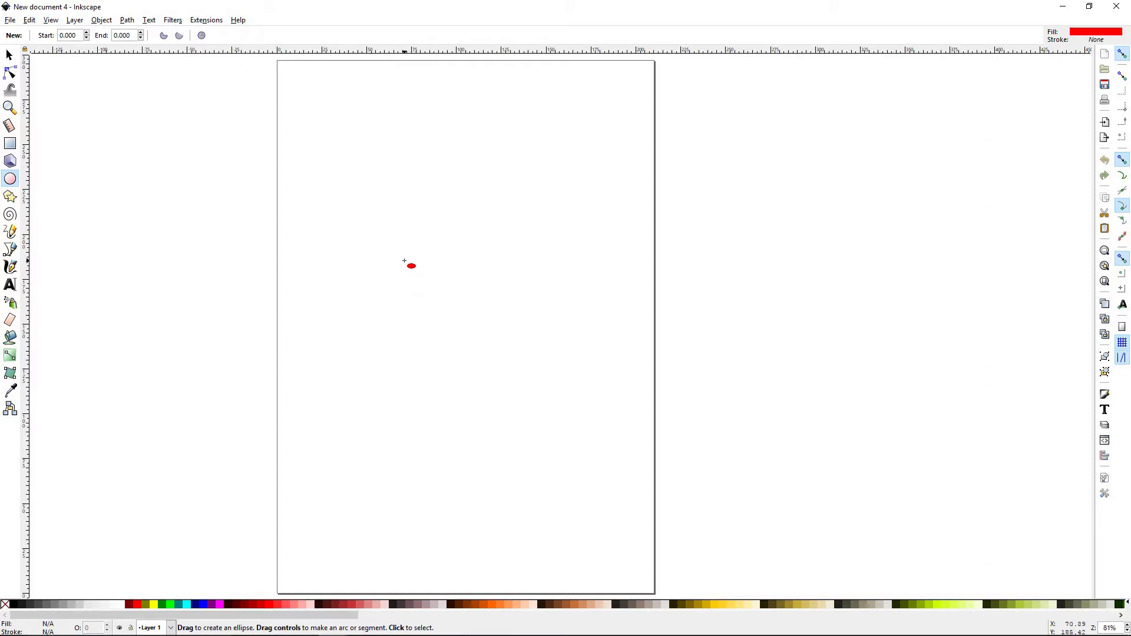
left_click_drag(389, 228, 586, 465)
left_click(9, 55)
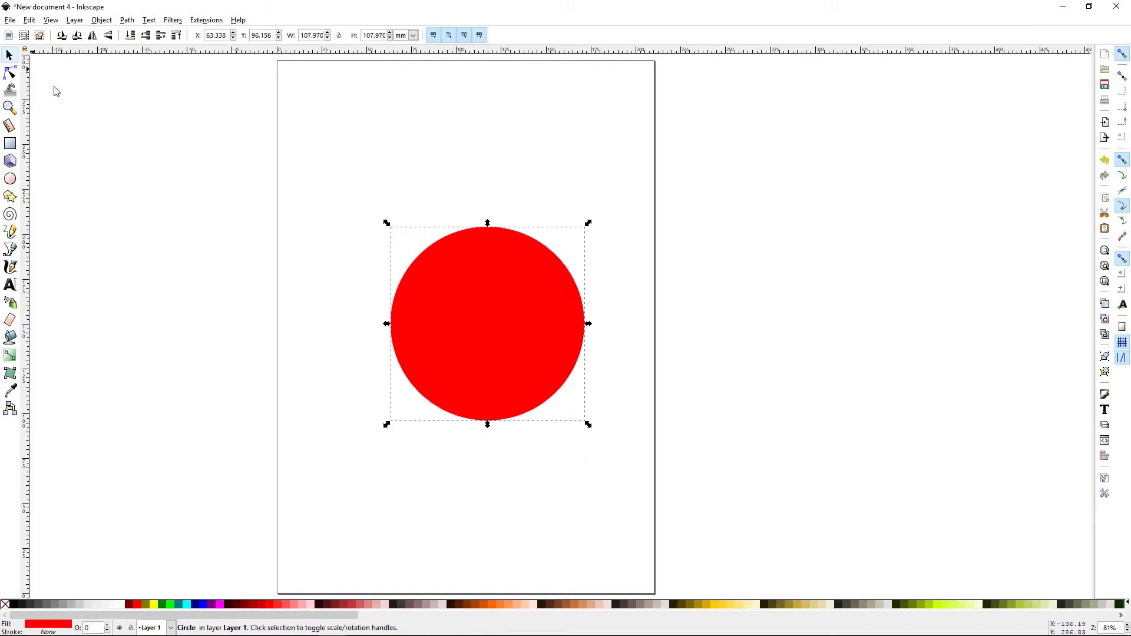
left_click_drag(495, 314, 476, 290)
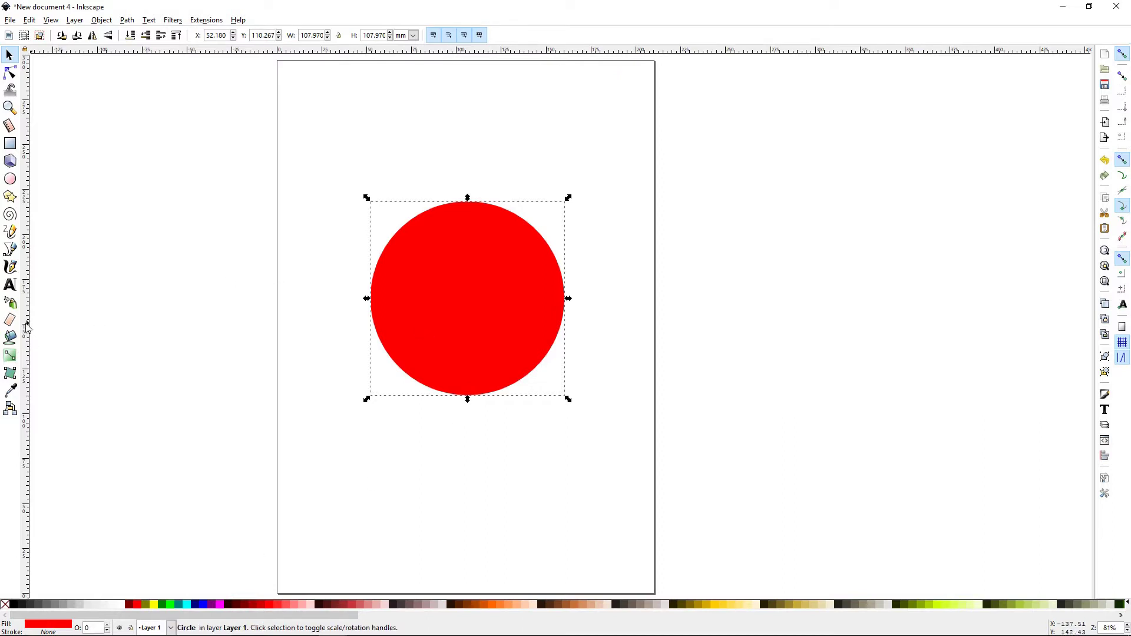
left_click(127, 20)
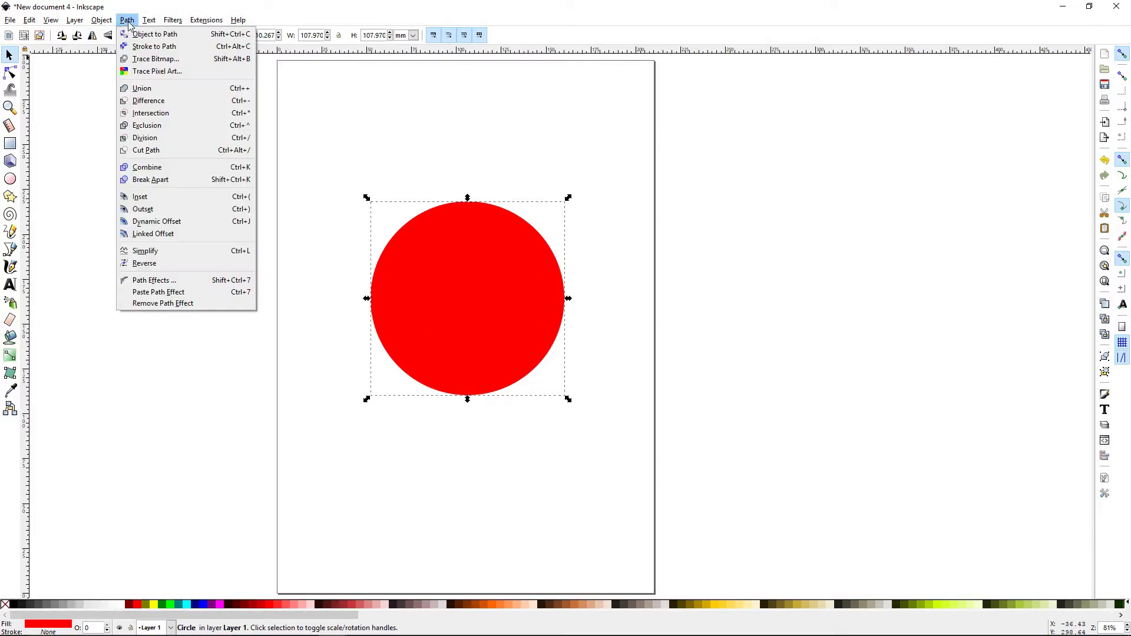
left_click(138, 36)
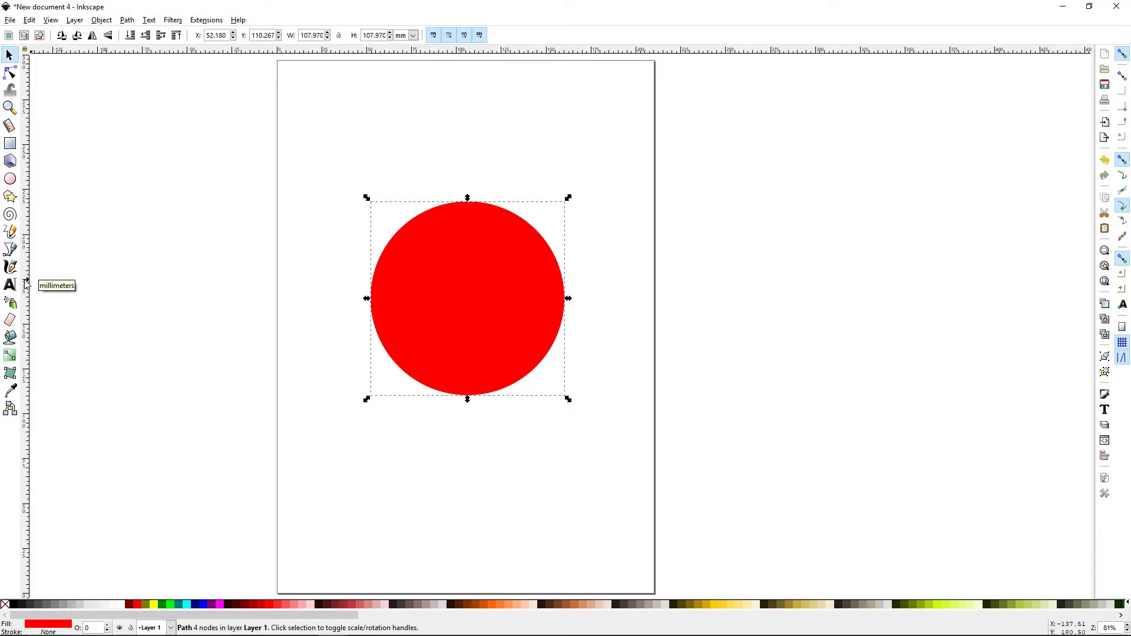
Add a vertical guide and snap the circle's centre onto it
left_click_drag(26, 283, 468, 277)
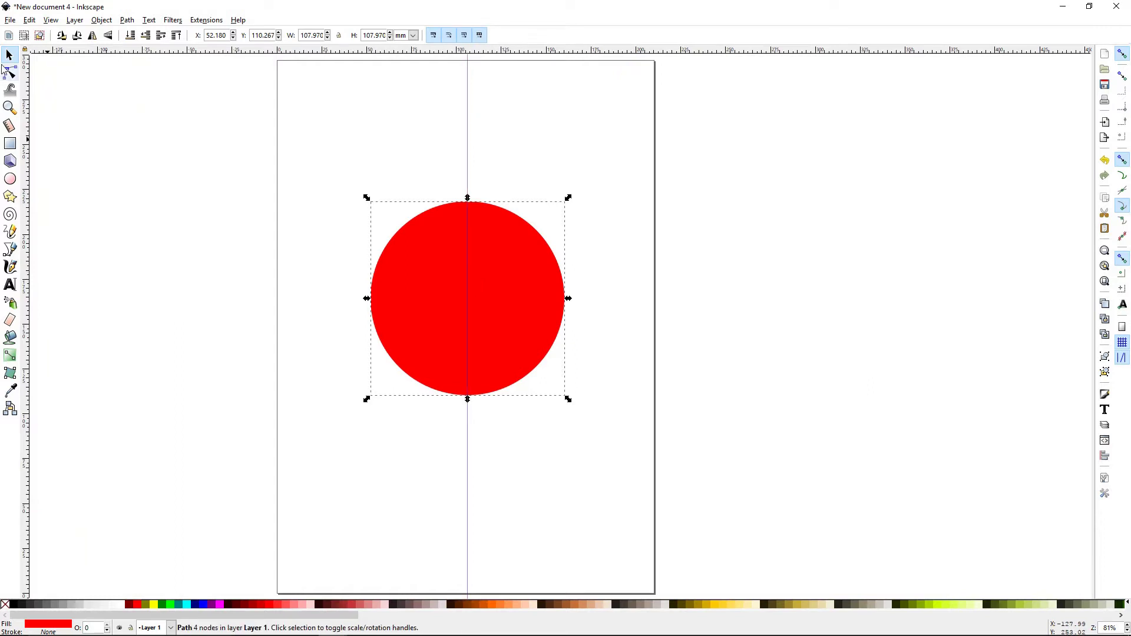
mouse_move(408, 309)
left_mouse_down()
mouse_move(391, 304)
mouse_move(409, 307)
left_mouse_up()
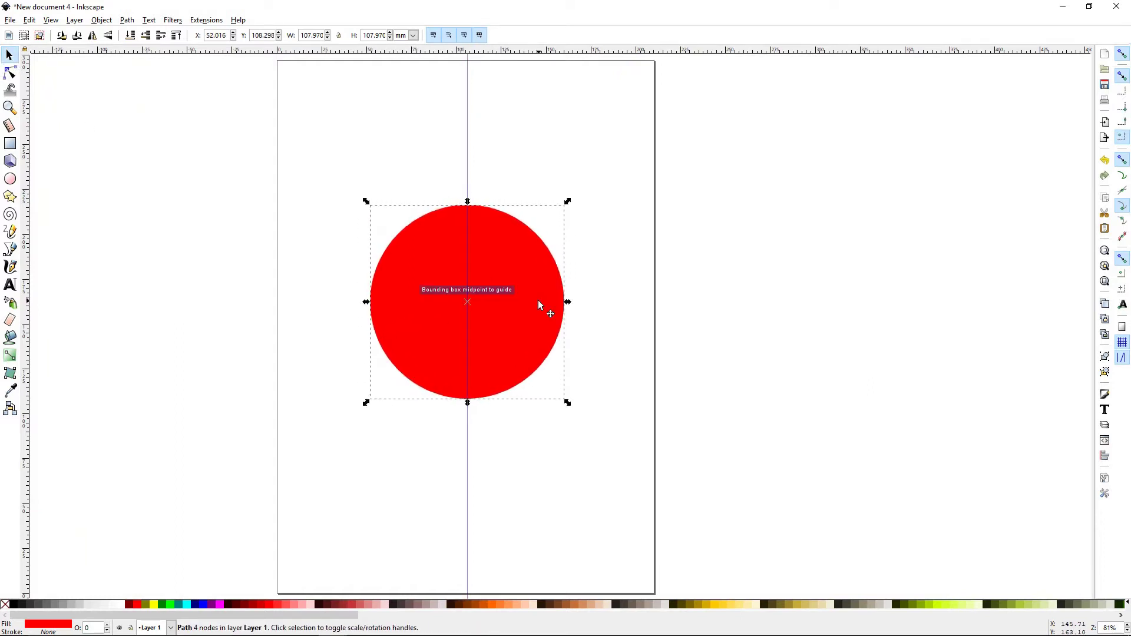
left_click(1122, 142)
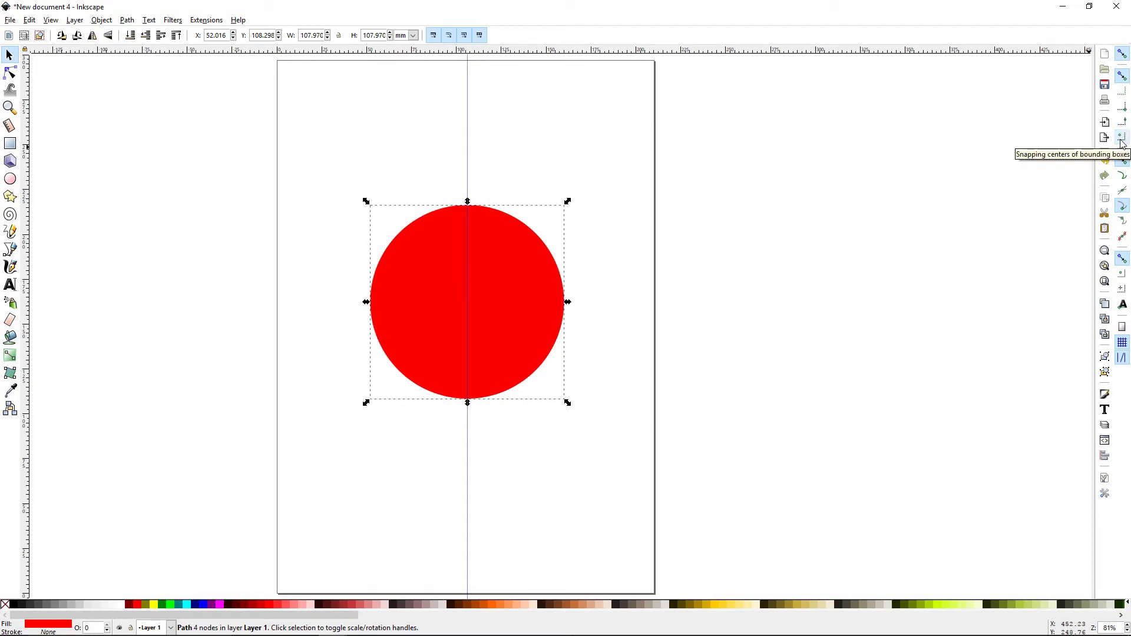
mouse_move(524, 302)
left_mouse_down()
mouse_move(511, 302)
mouse_move(527, 309)
left_mouse_up()
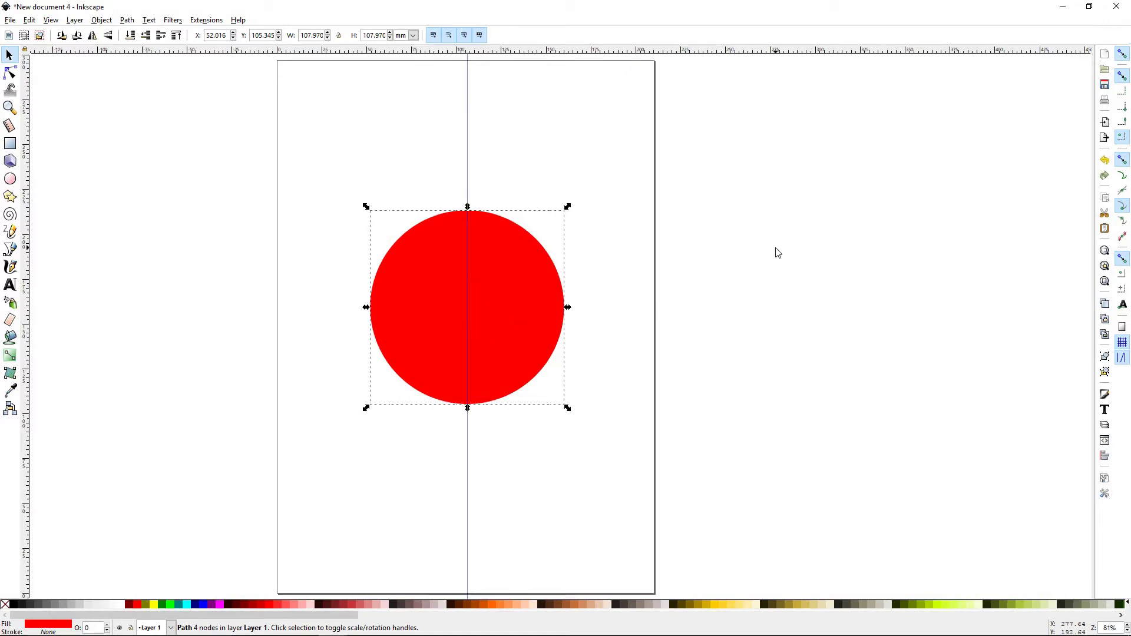
Draw a tall cyan rectangle covering the circle's right half
left_click(10, 143)
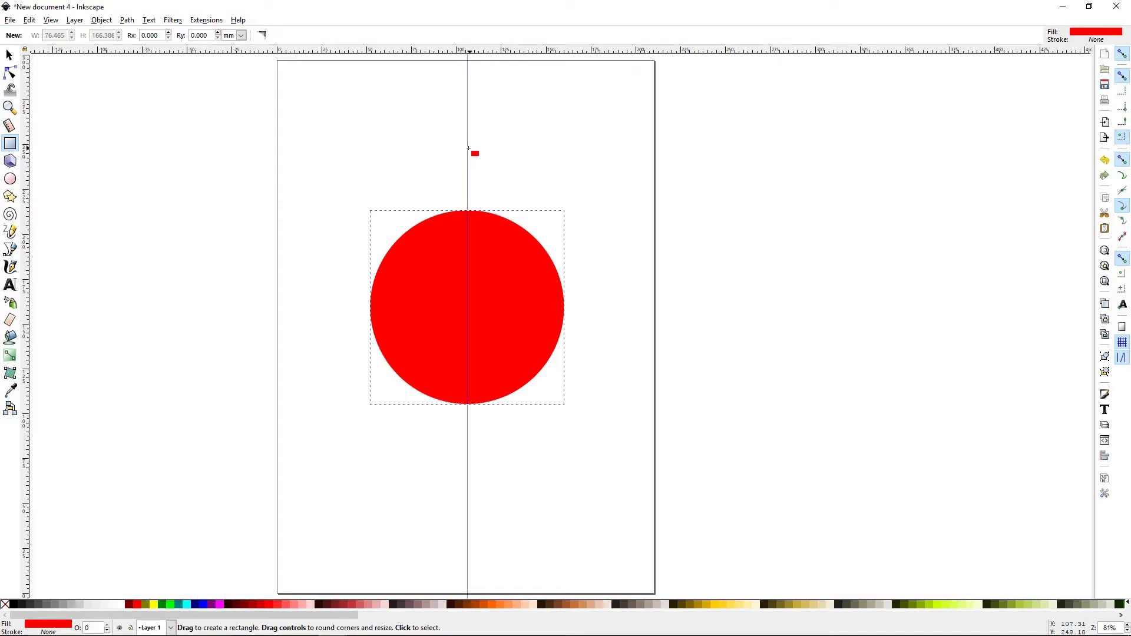
mouse_move(466, 147)
left_mouse_down()
mouse_move(545, 224)
mouse_move(576, 320)
mouse_move(594, 444)
mouse_move(634, 486)
left_mouse_up()
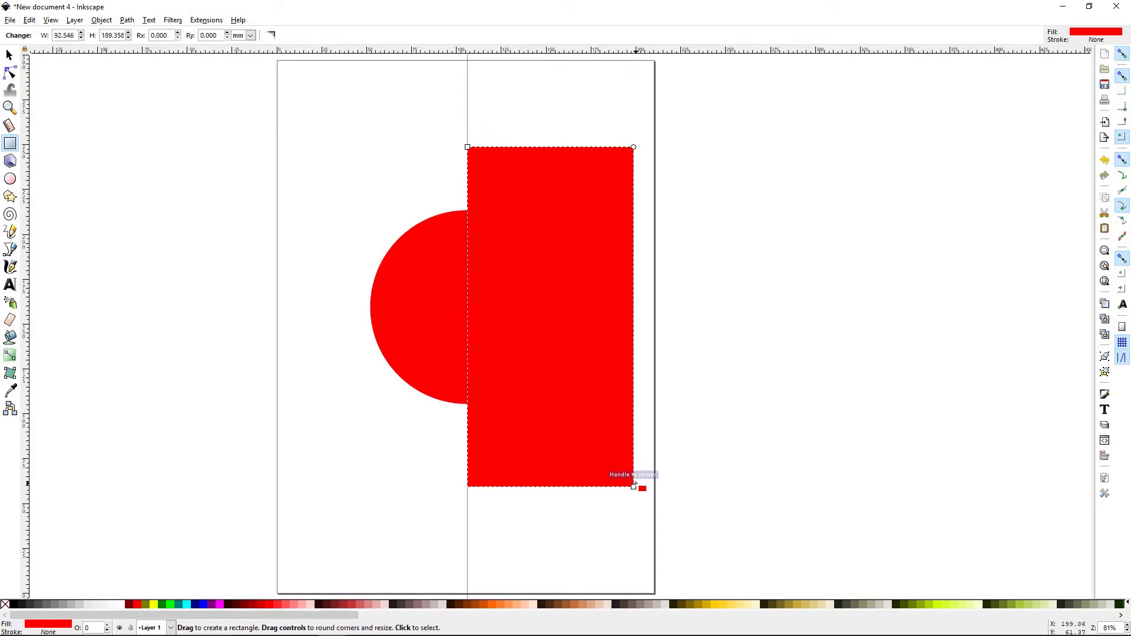
left_click(187, 605)
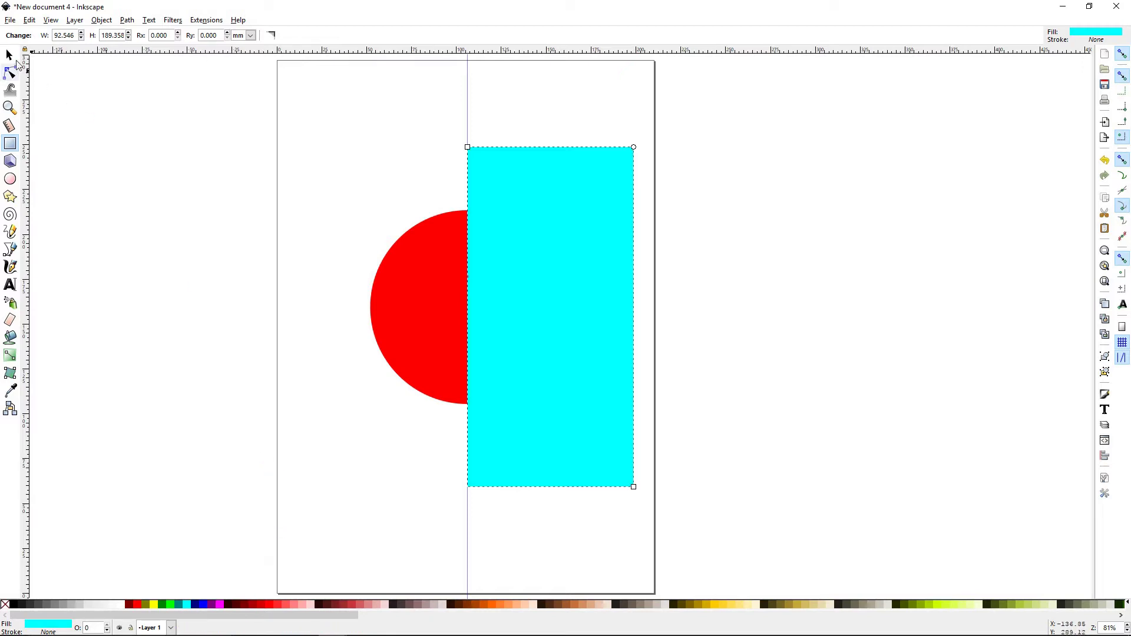
Subtract the rectangle from the circle with Path > Difference, then move the guide off-page
left_click(10, 56)
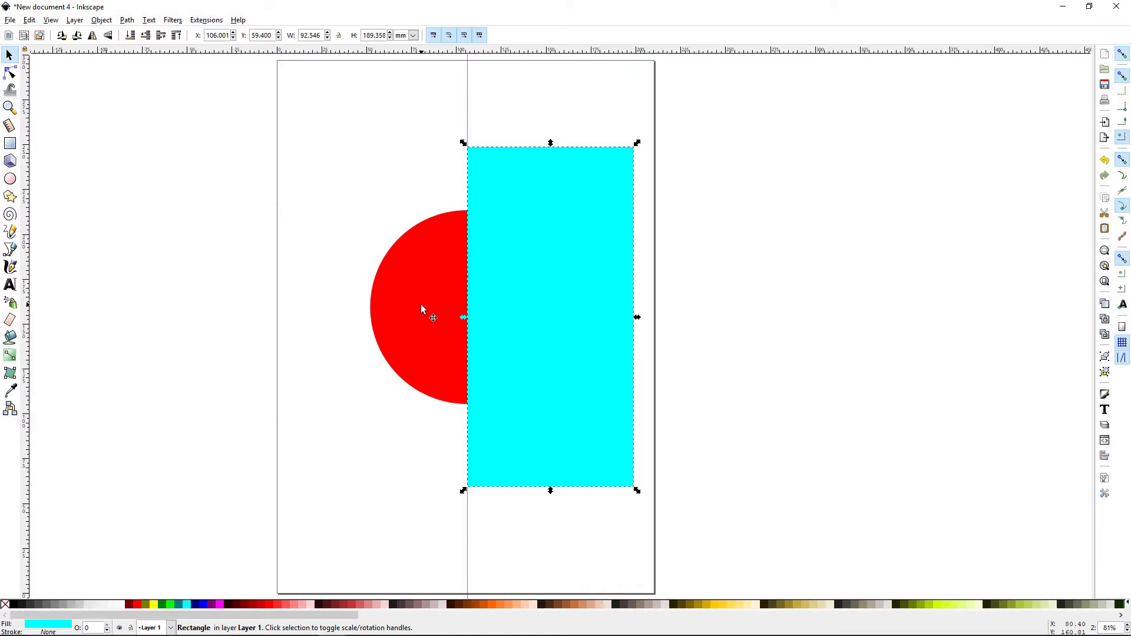
left_click(571, 319)
key("shift")
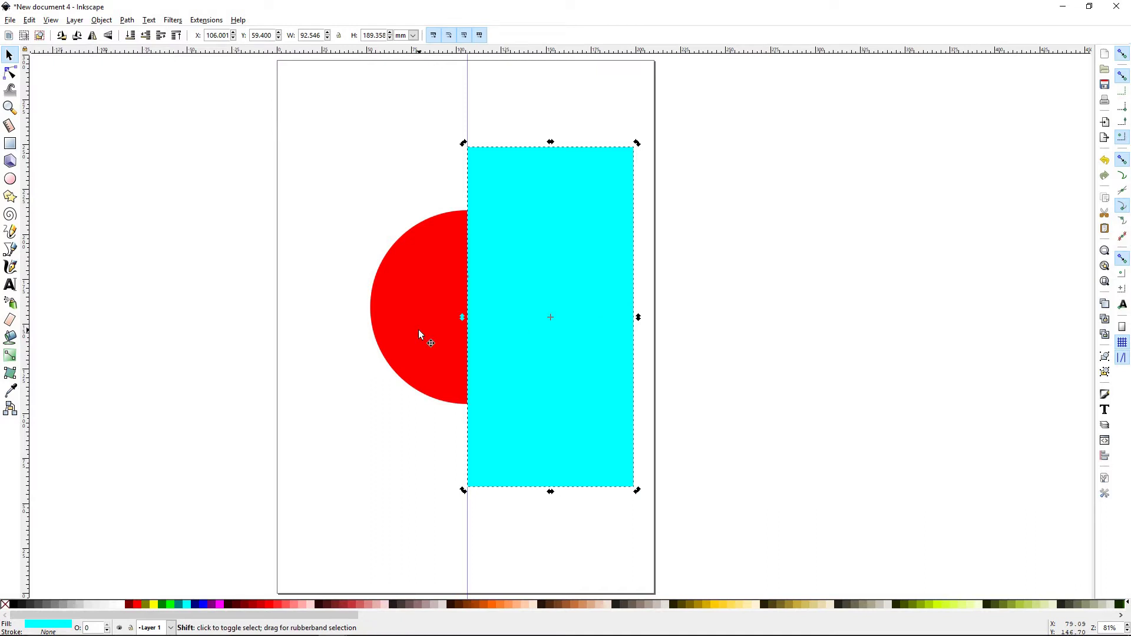
left_click(418, 330, "shift")
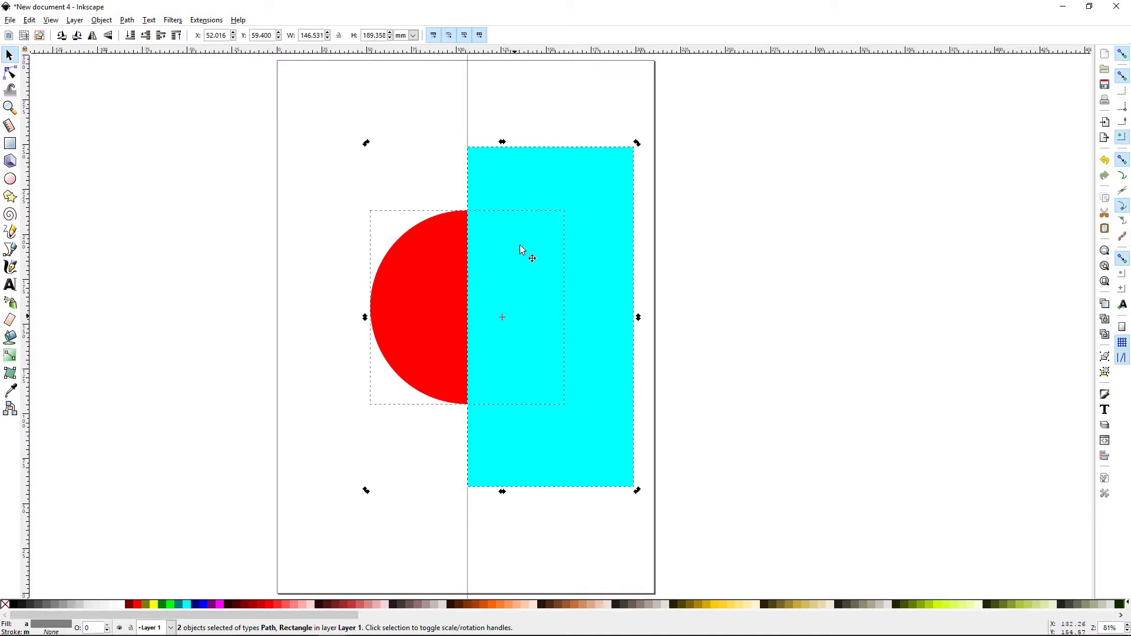
left_click(128, 21)
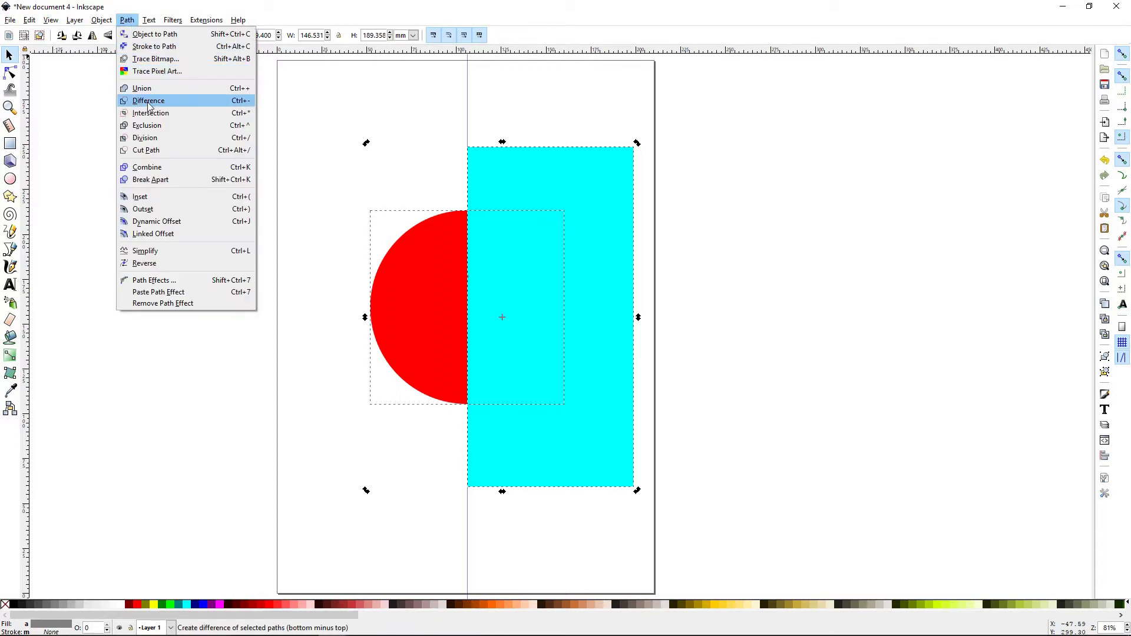
left_click(149, 103)
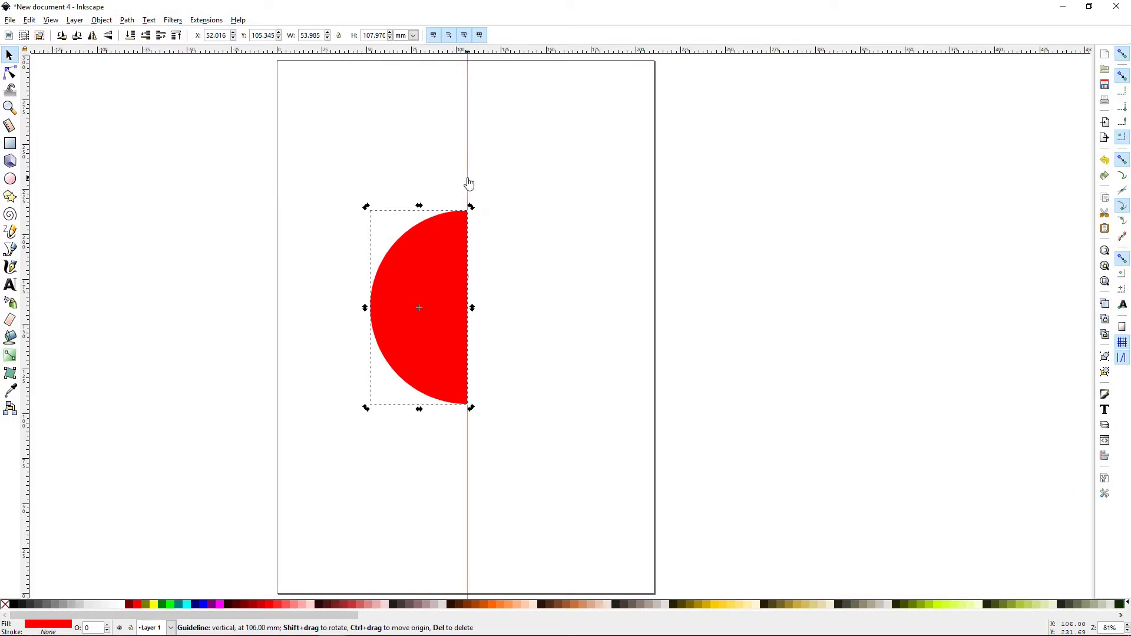
left_click_drag(467, 183, 708, 201)
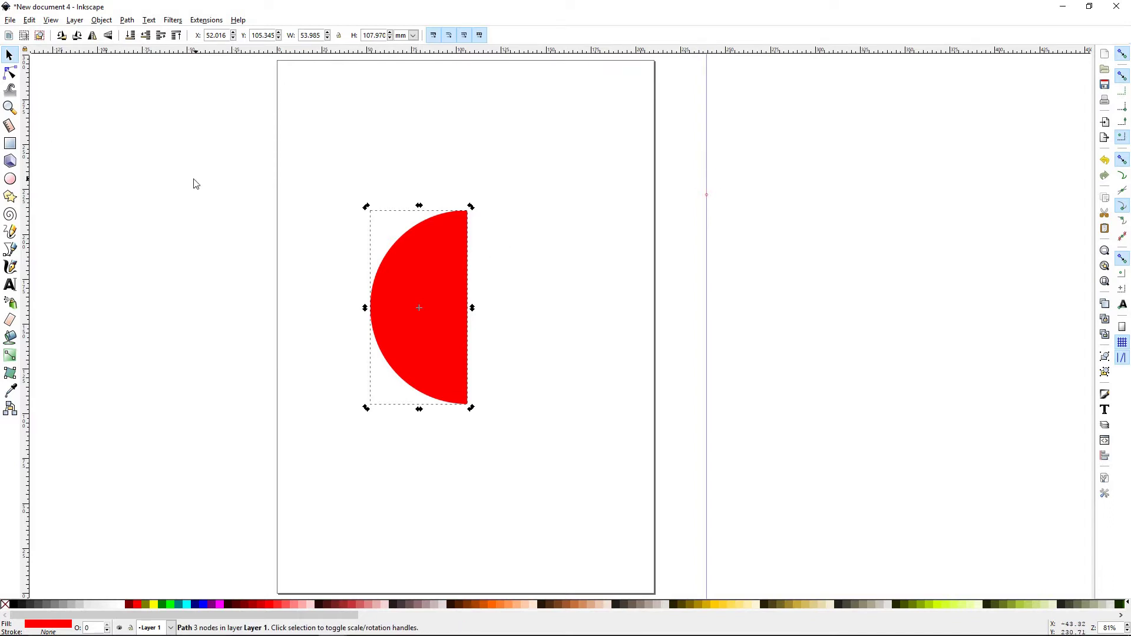
Insert a new node midway along both the upper and lower curves of the half-disc
left_click(10, 72)
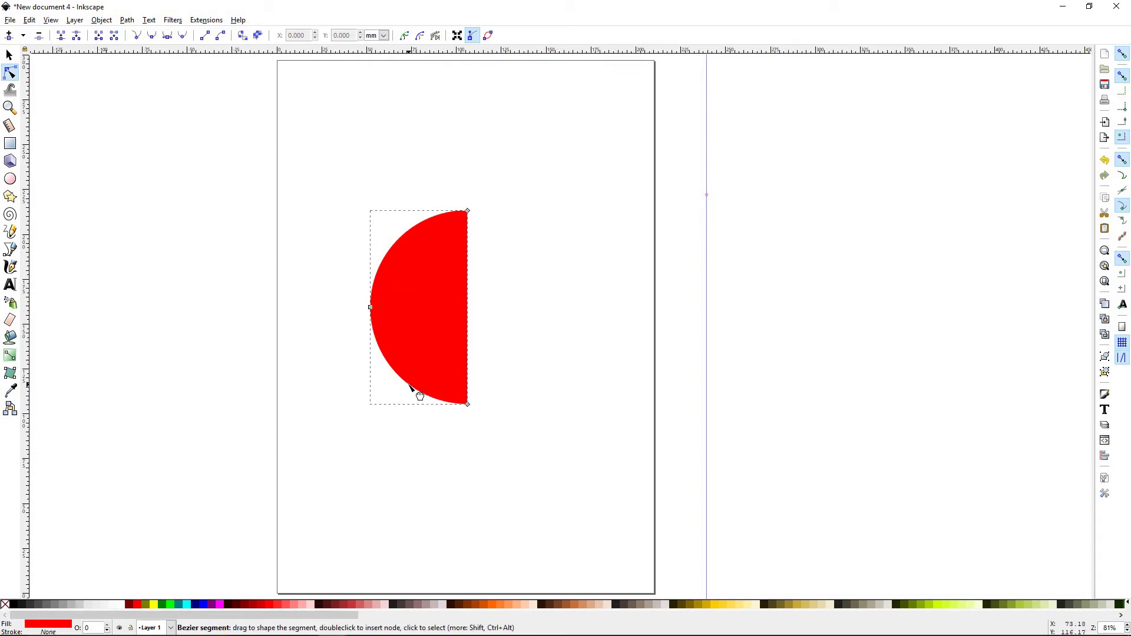
left_click(405, 253)
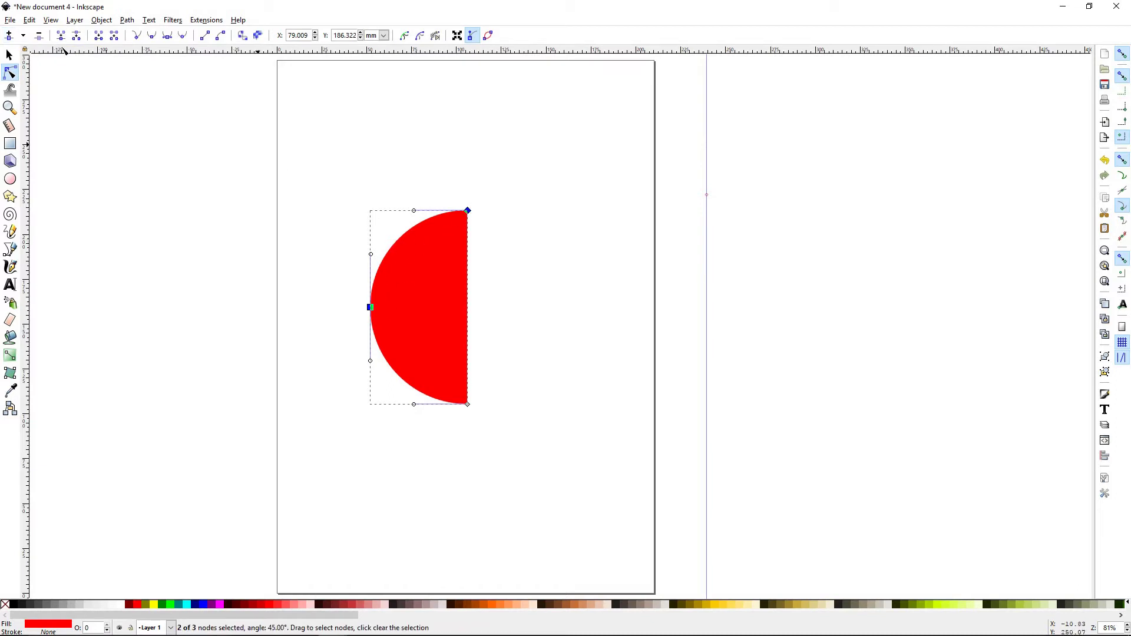
left_click(8, 36)
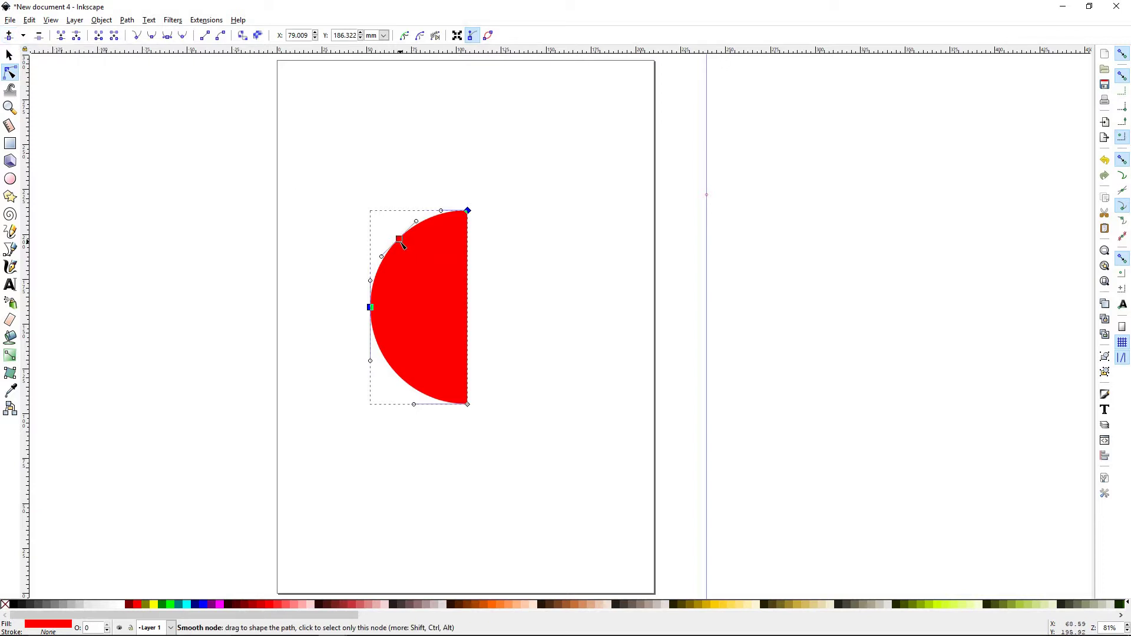
left_click(412, 388)
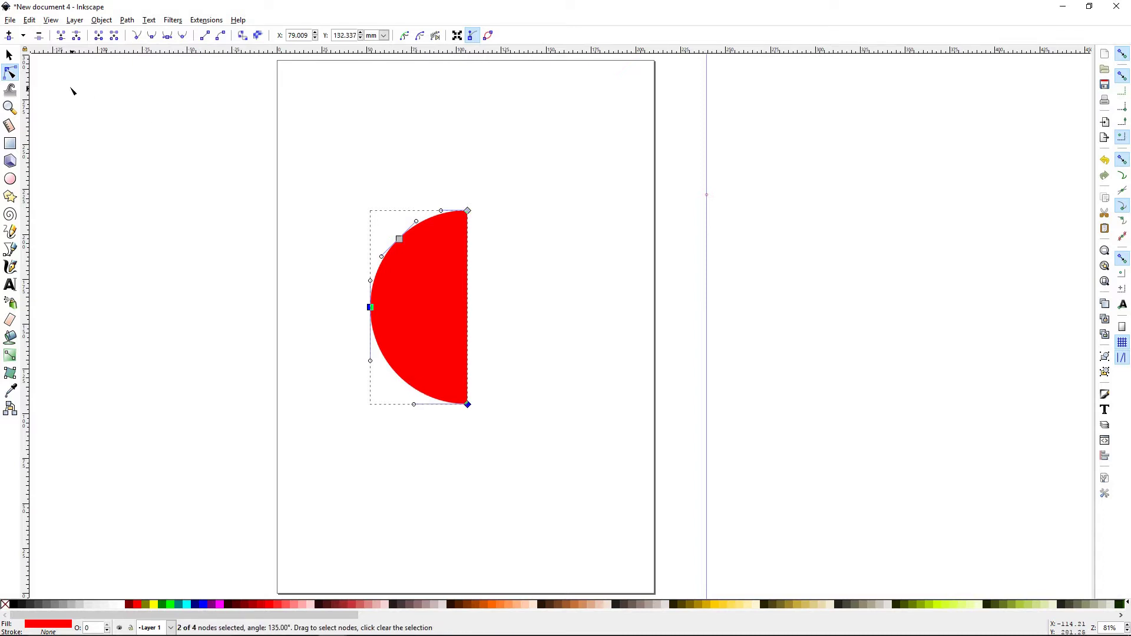
left_click(10, 38)
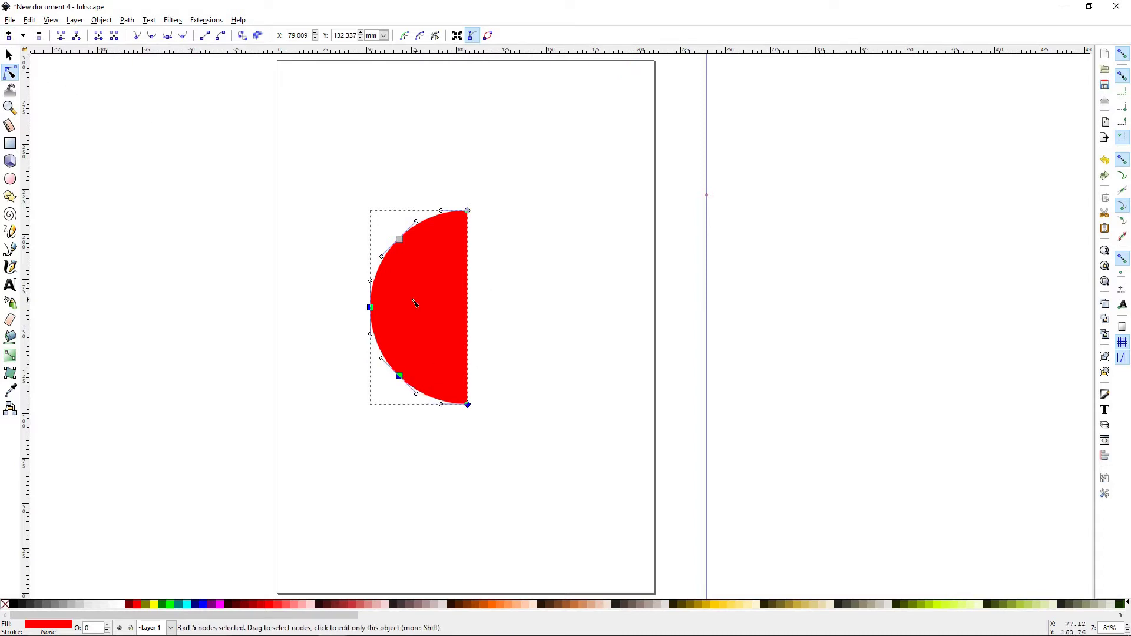
Pull the upper-left, lower-left and left-side curves outward to fill out the half apple
left_click(528, 285)
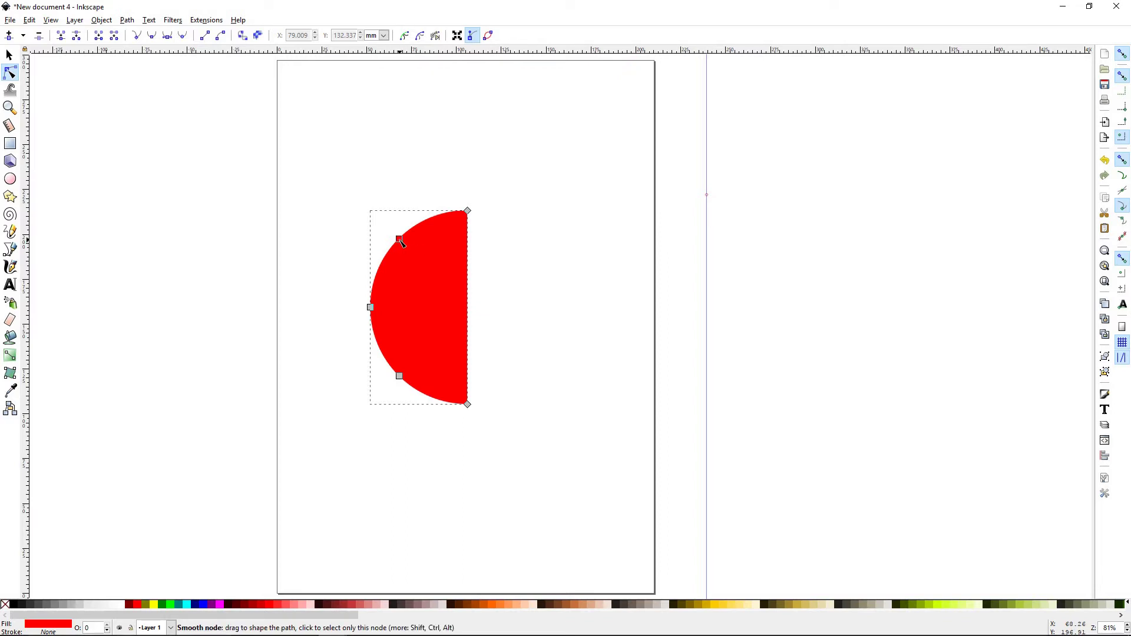
left_click_drag(400, 241, 388, 228)
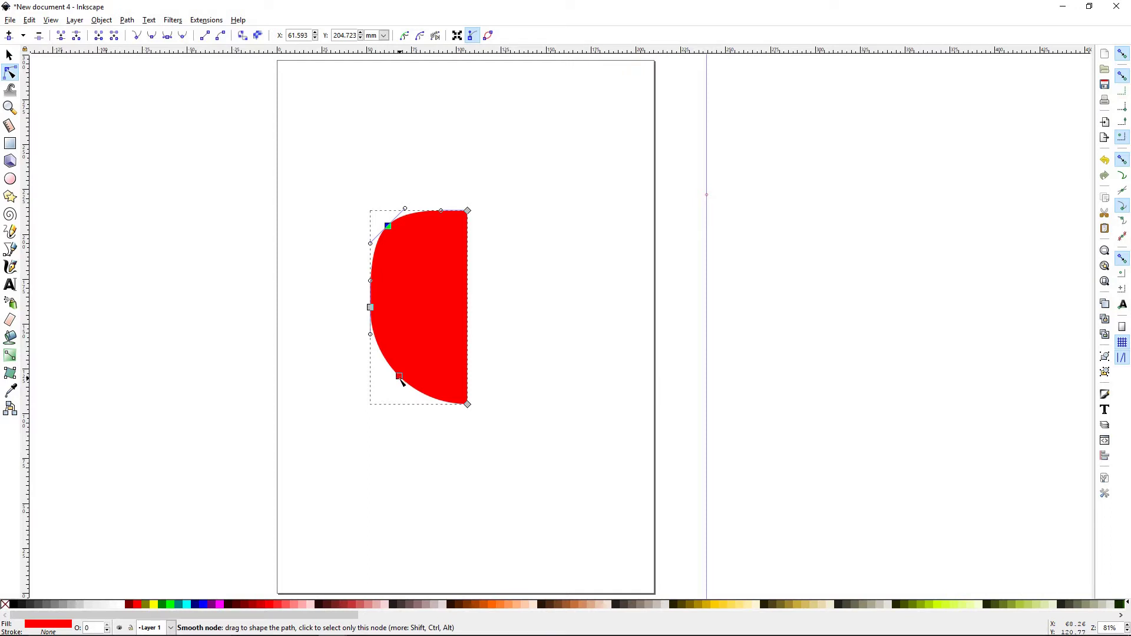
left_click_drag(402, 381, 418, 404)
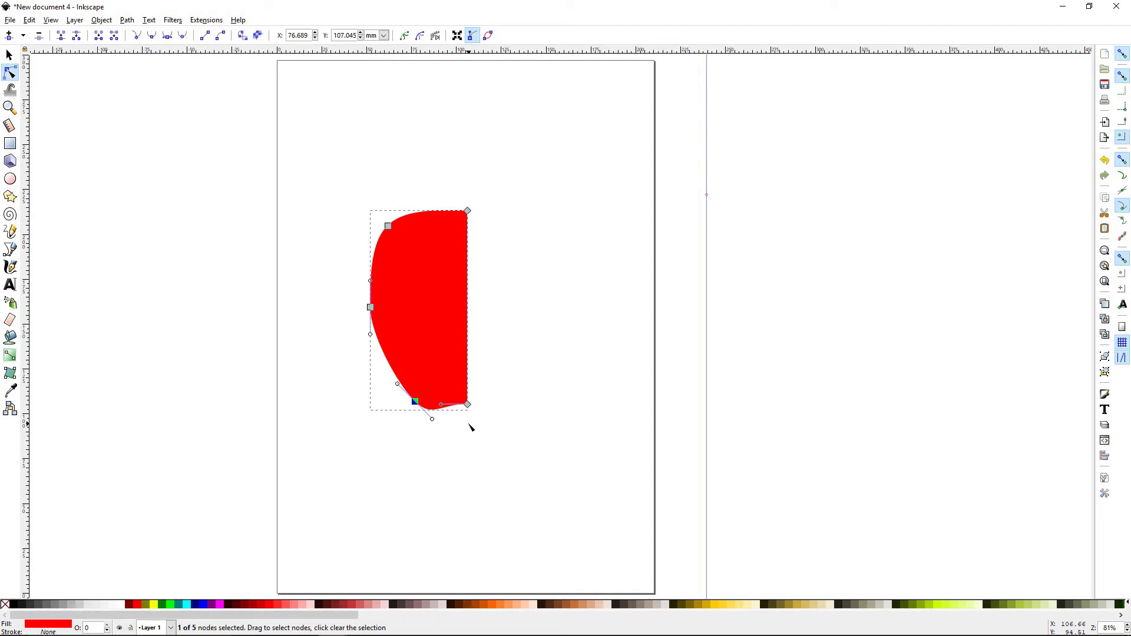
key("3")
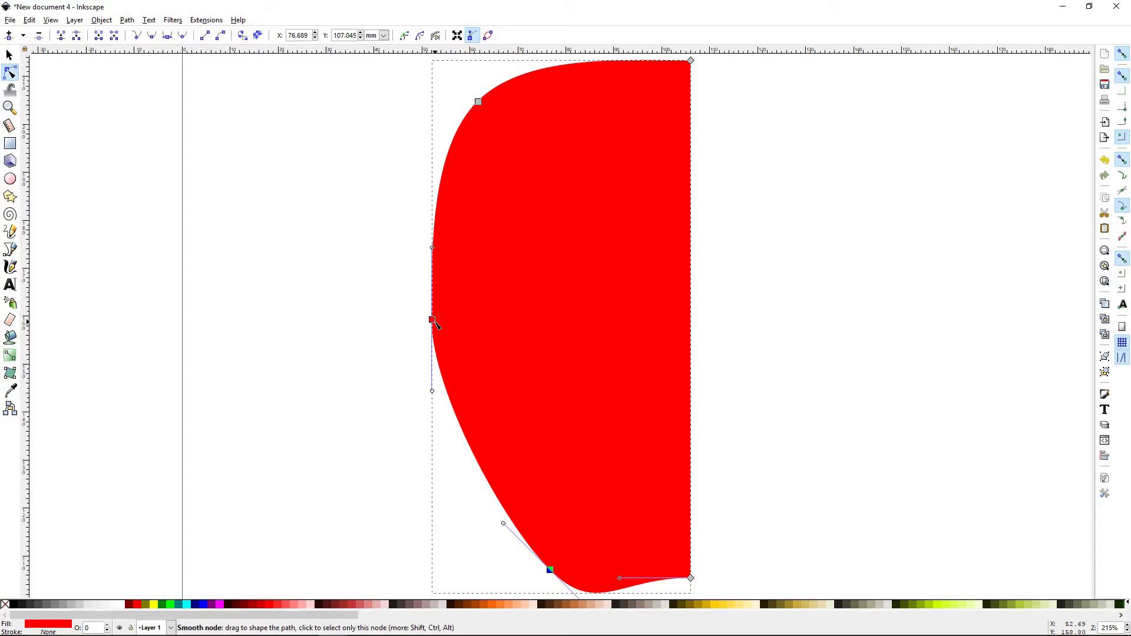
left_click_drag(433, 319, 408, 269)
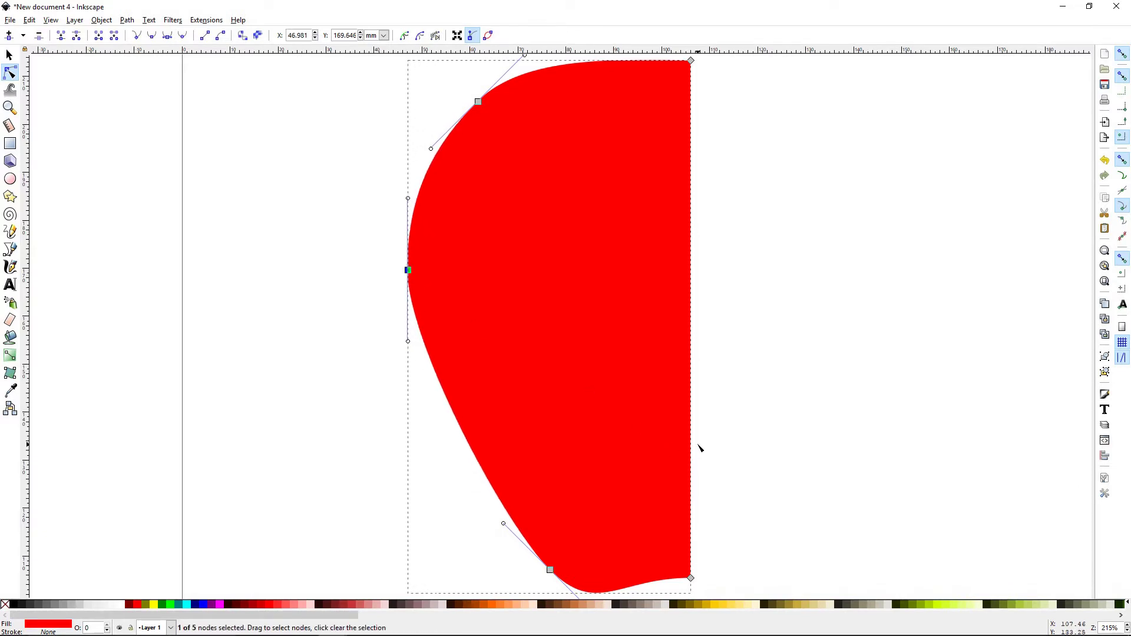
Shape the dipped bottom edge and refine the top edge curve of the half apple
scroll(723, 514, "down", 2)
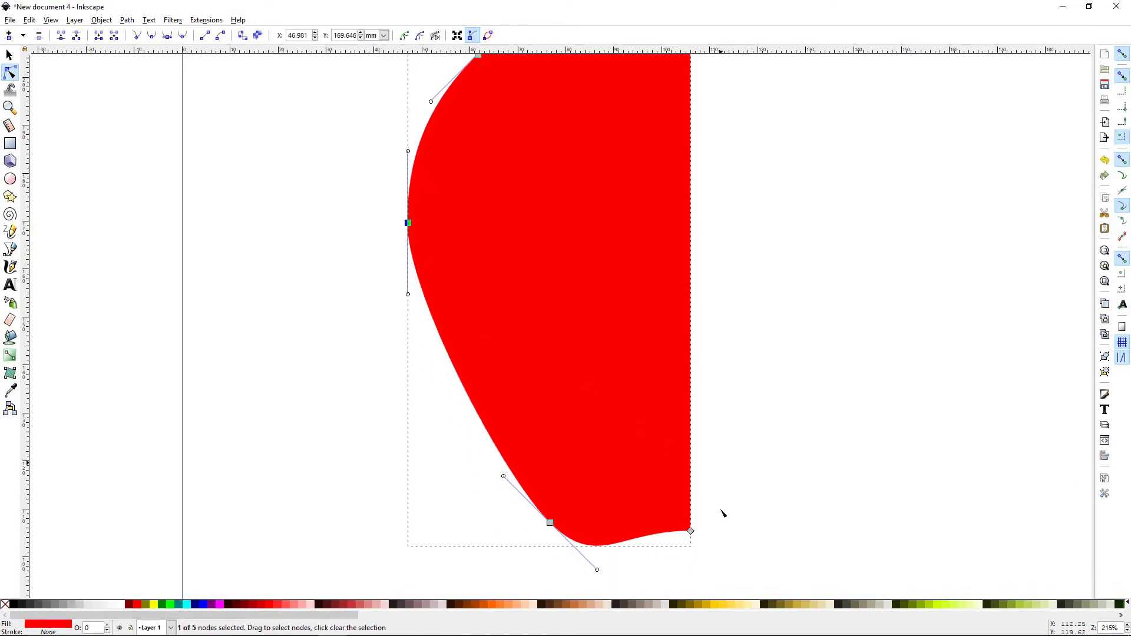
left_click(691, 532)
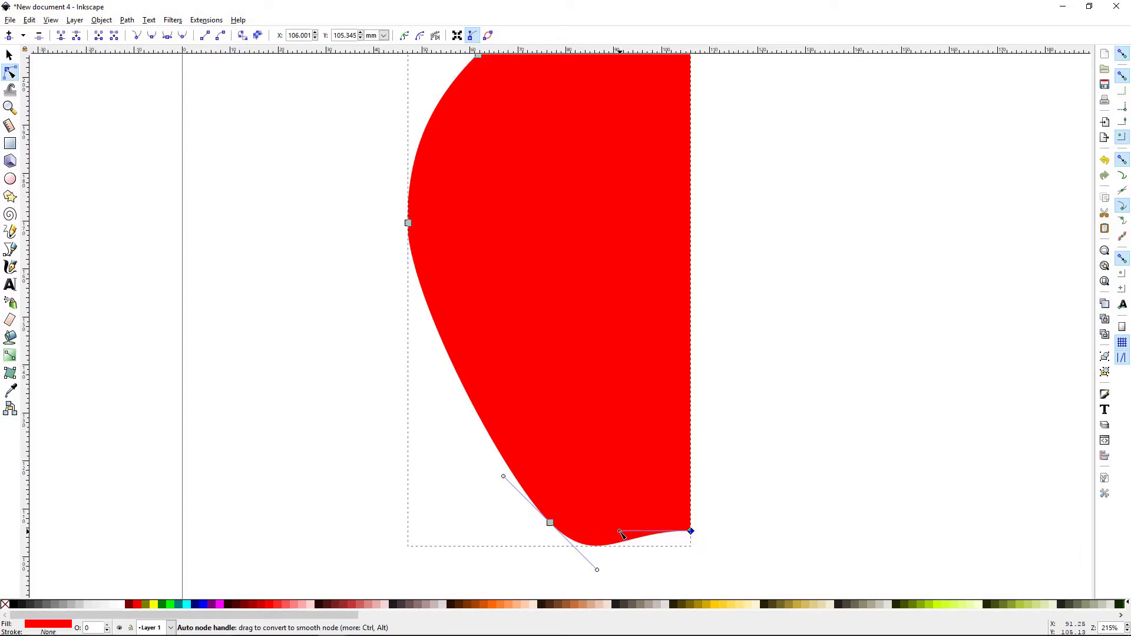
left_click_drag(621, 534, 624, 532)
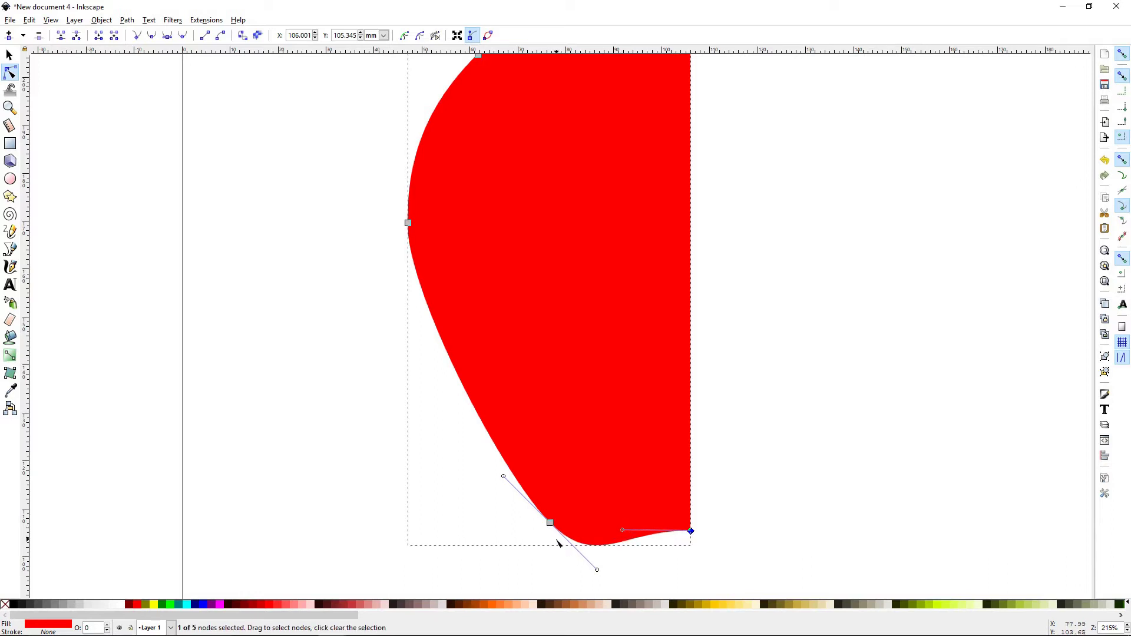
mouse_move(597, 570)
left_mouse_down()
mouse_move(608, 578)
mouse_move(595, 570)
mouse_move(607, 564)
mouse_move(598, 556)
mouse_move(607, 563)
left_mouse_up()
scroll(468, 504, "up", 3)
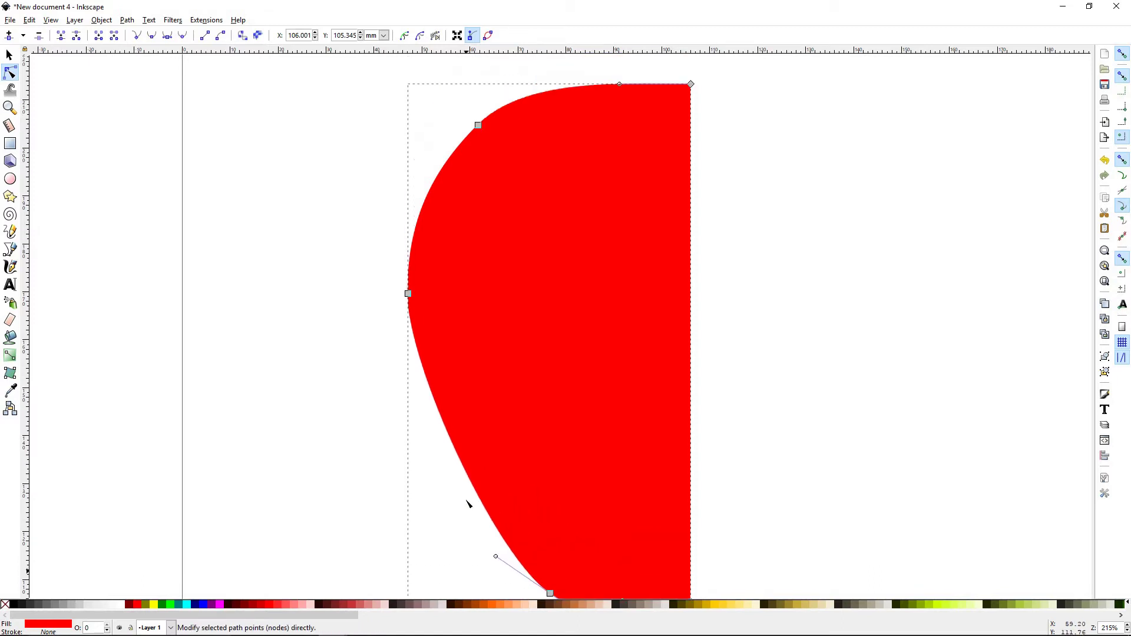
scroll(468, 503, "up", 1)
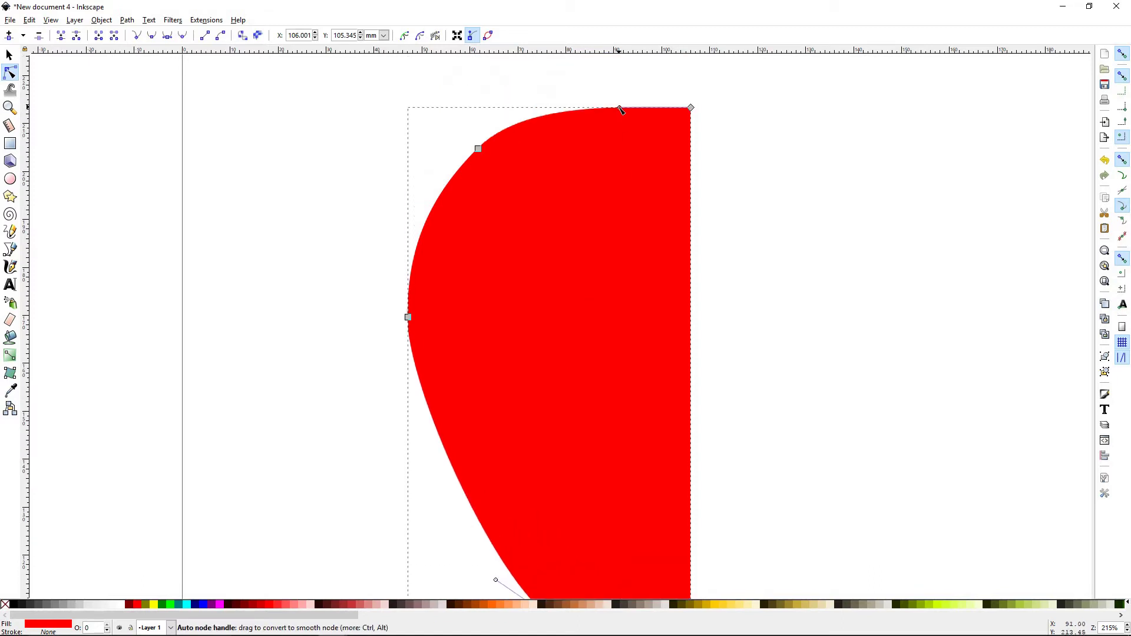
left_click_drag(621, 109, 620, 104)
key("5")
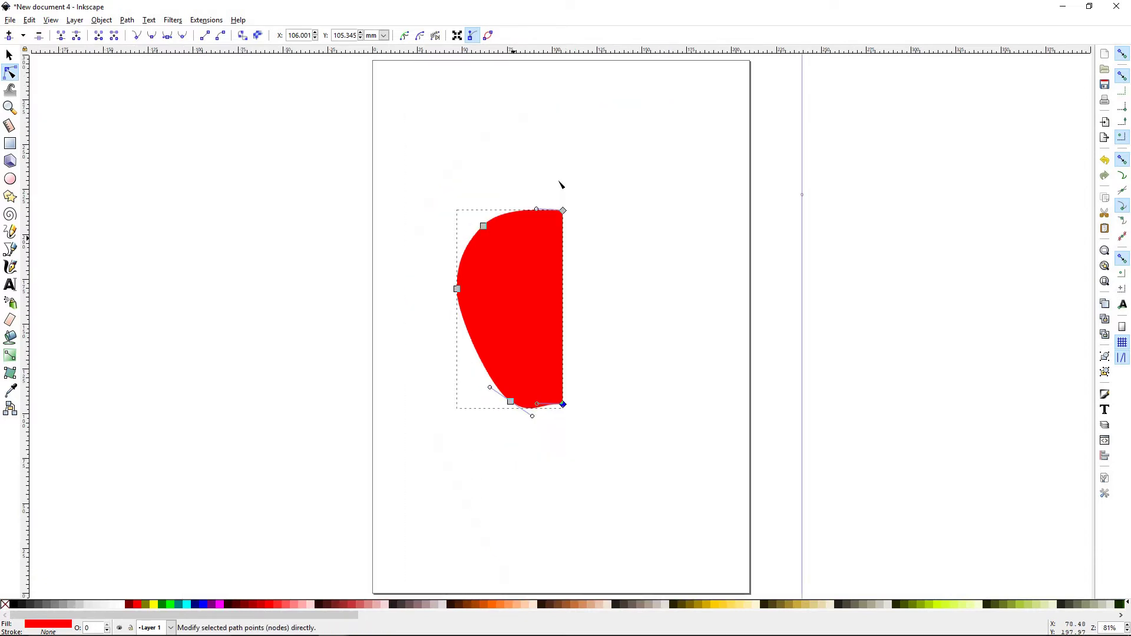
Bend the top edge toward the top-right corner to round the apple's top
left_click(10, 57)
left_click(341, 306)
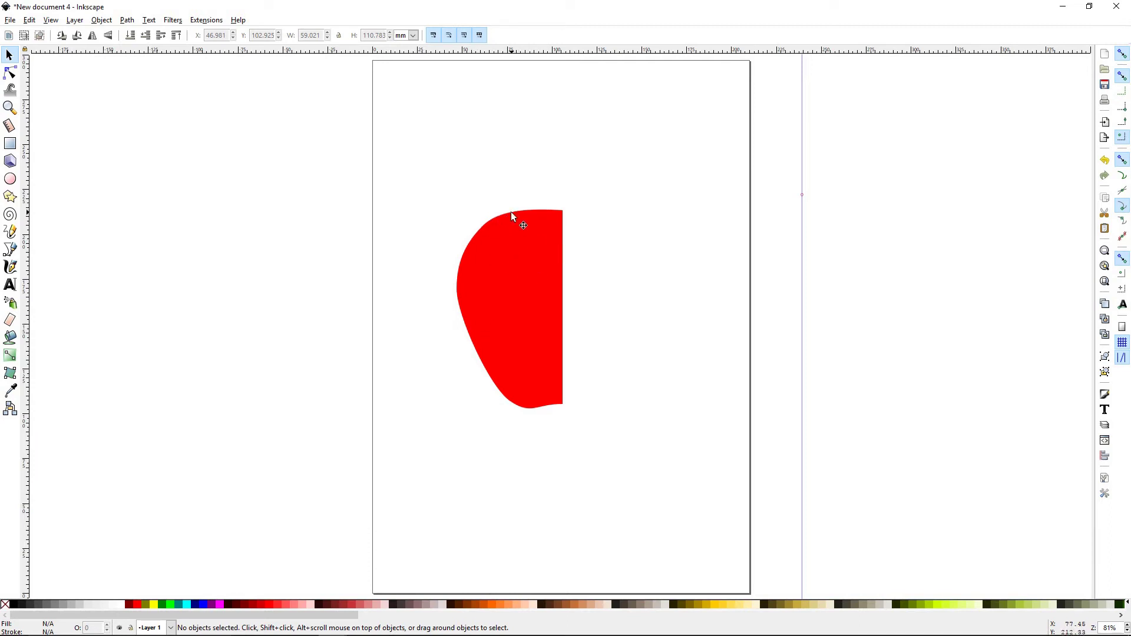
left_click(515, 273)
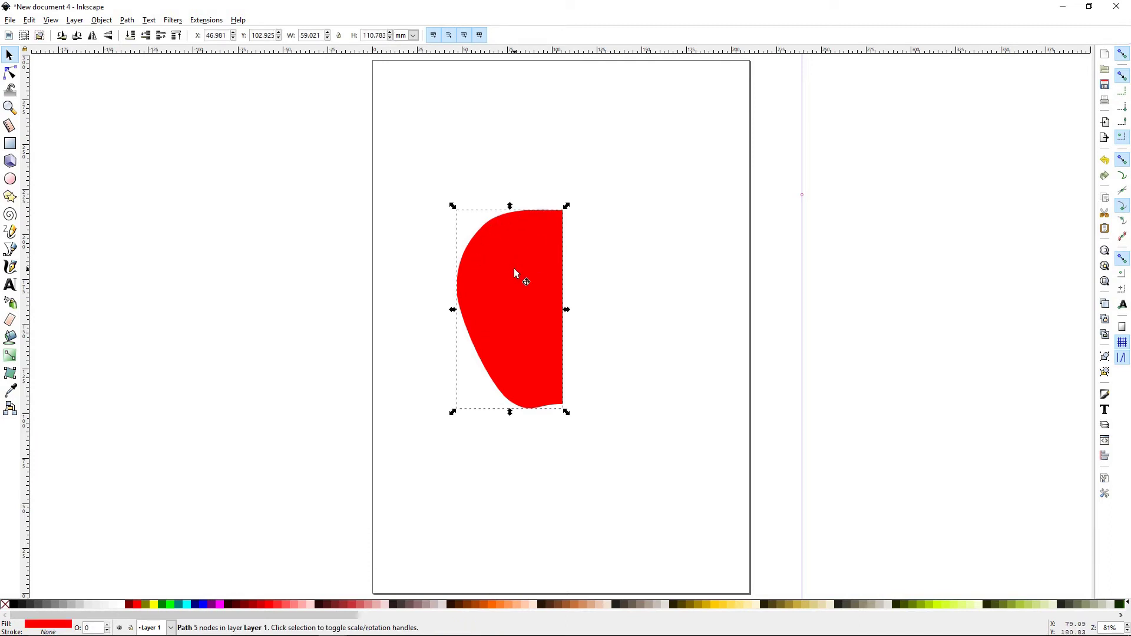
key("n")
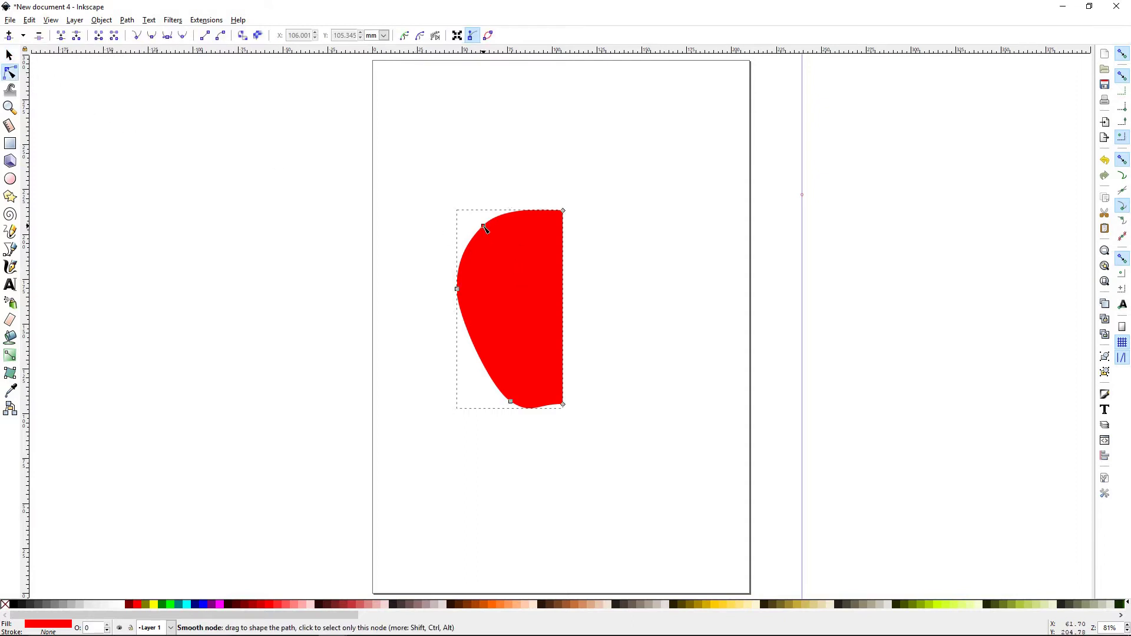
left_click(563, 210)
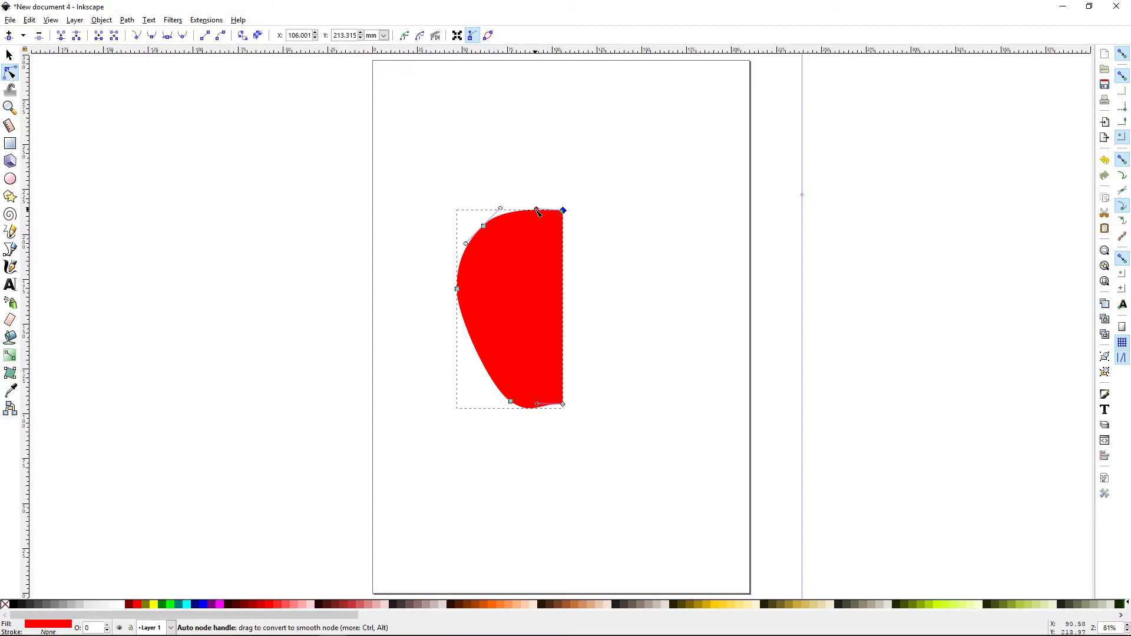
left_click_drag(536, 212, 480, 228)
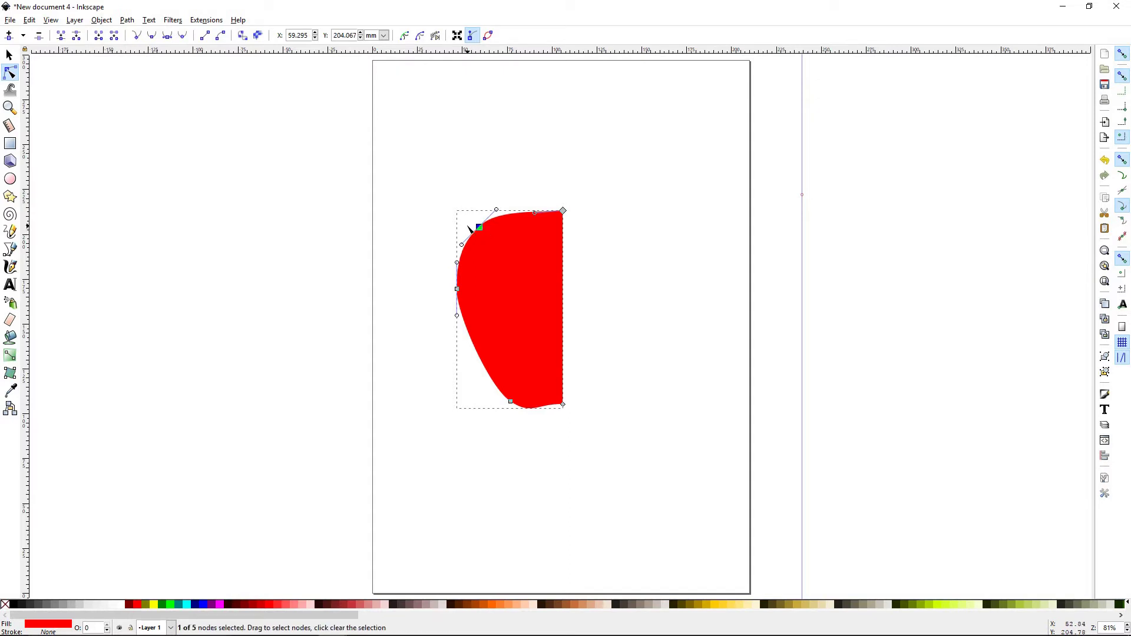
key("s")
Flatten the top edge near the top-right corner and select the finished half-apple
left_click(406, 296)
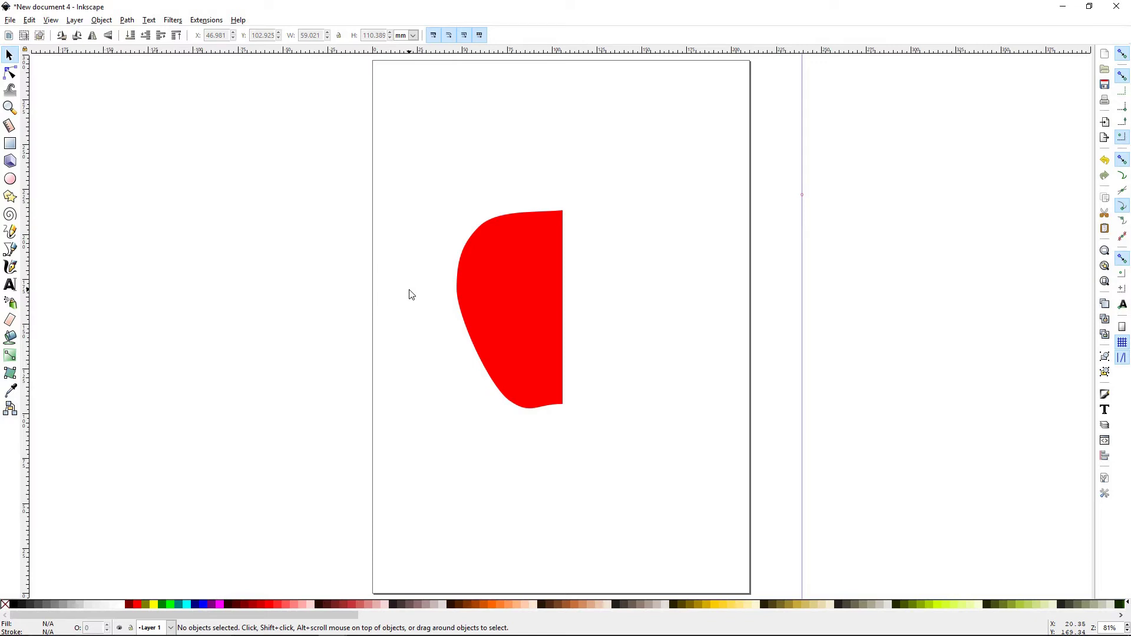
left_click(537, 258)
key("n")
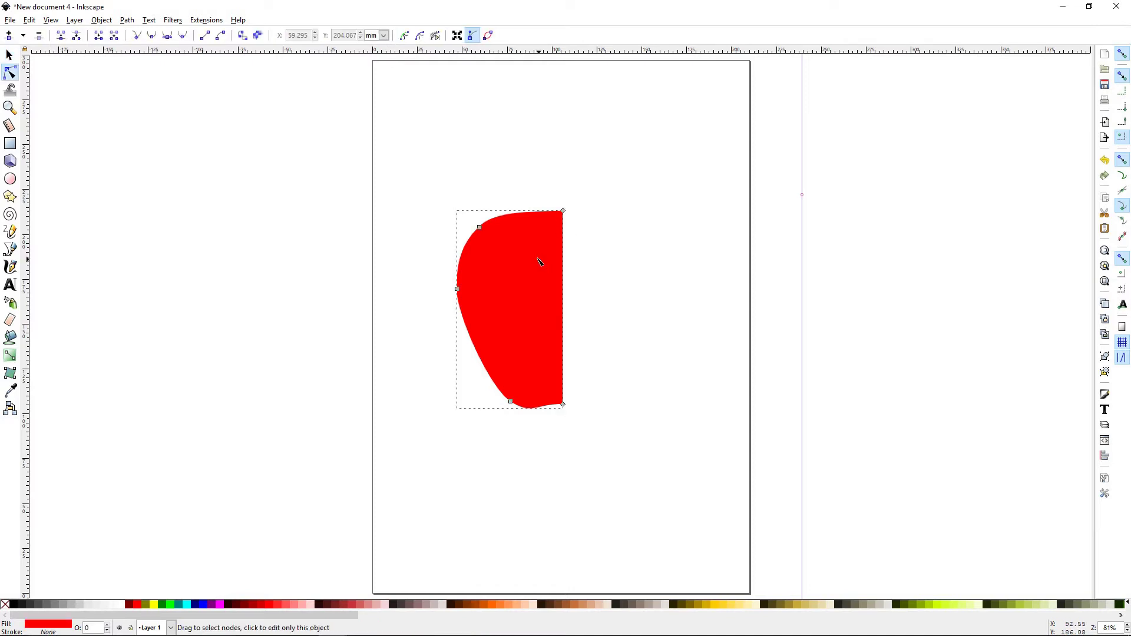
left_click(563, 211)
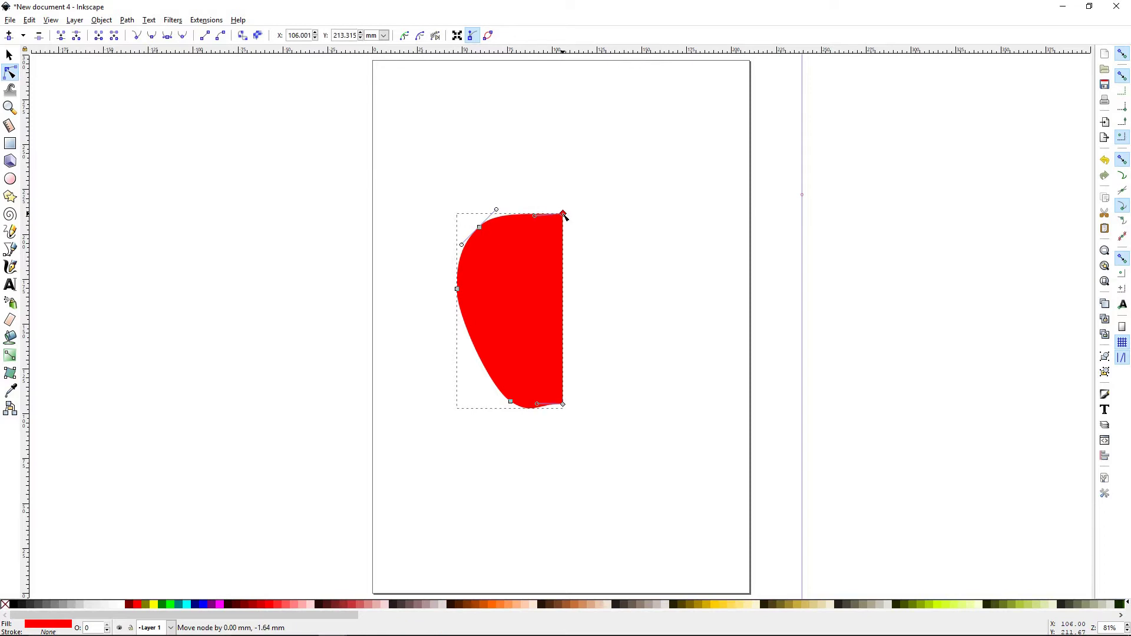
left_click_drag(536, 218, 538, 213)
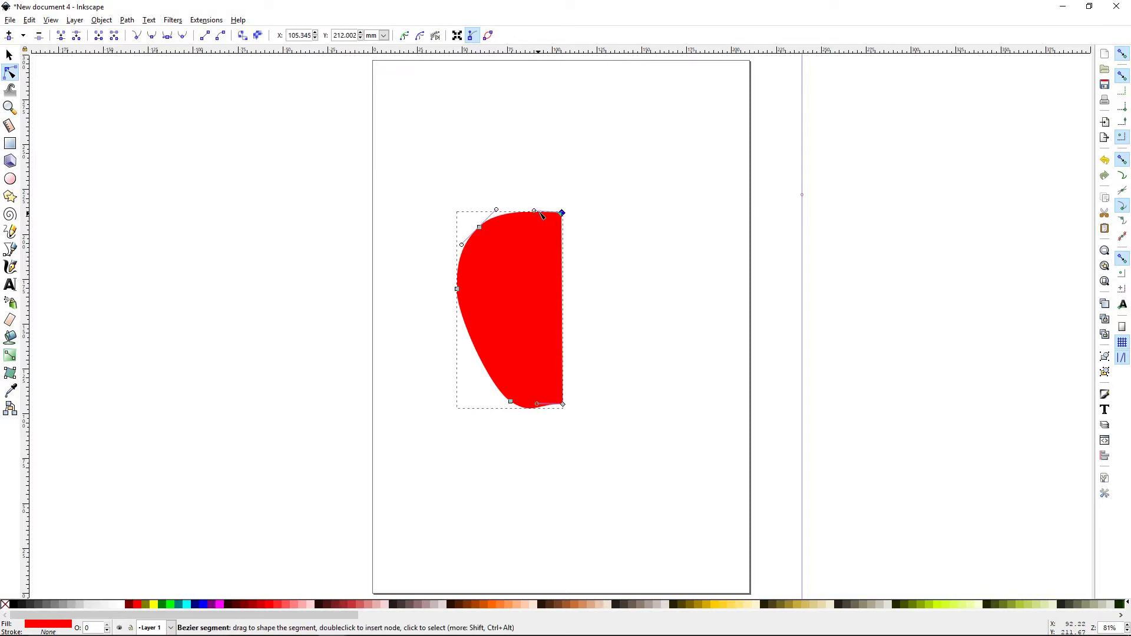
key("s")
key("Escape")
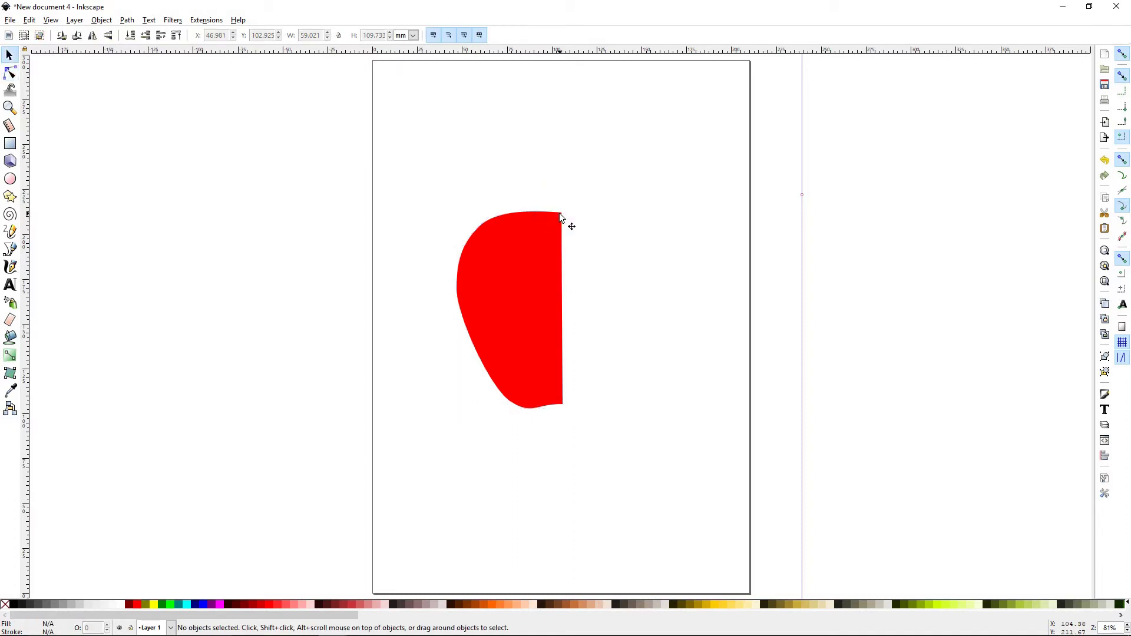
left_click(512, 335)
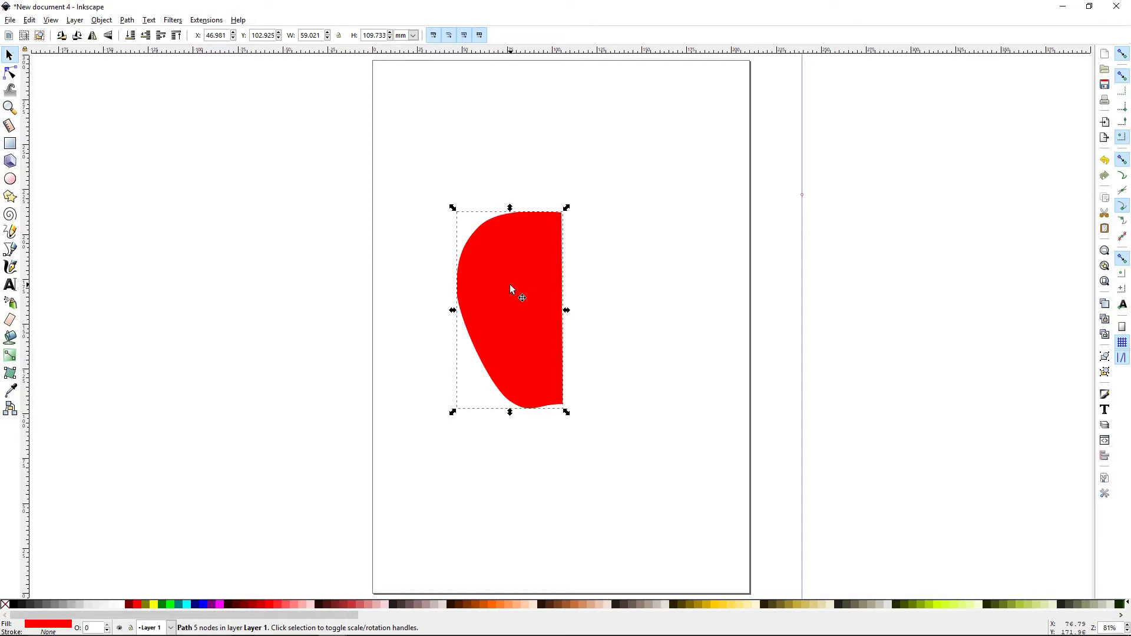
Duplicate the half-apple, flip the copy horizontally and place it beside the original
key("ctrl+d")
left_click_drag(511, 291, 648, 310)
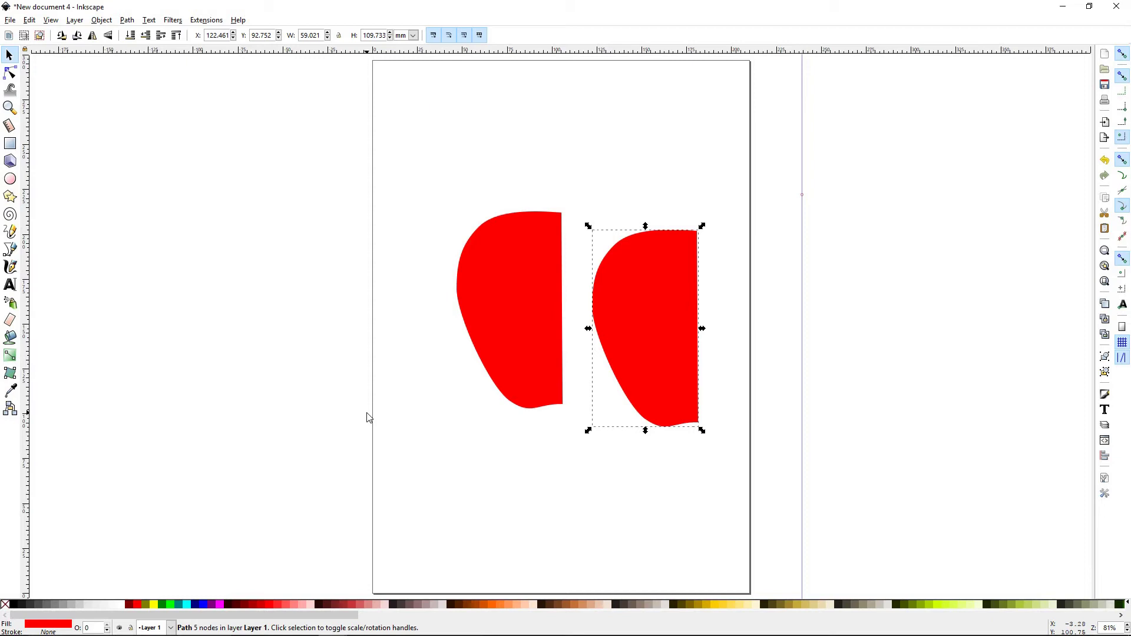
key("ctrl+z")
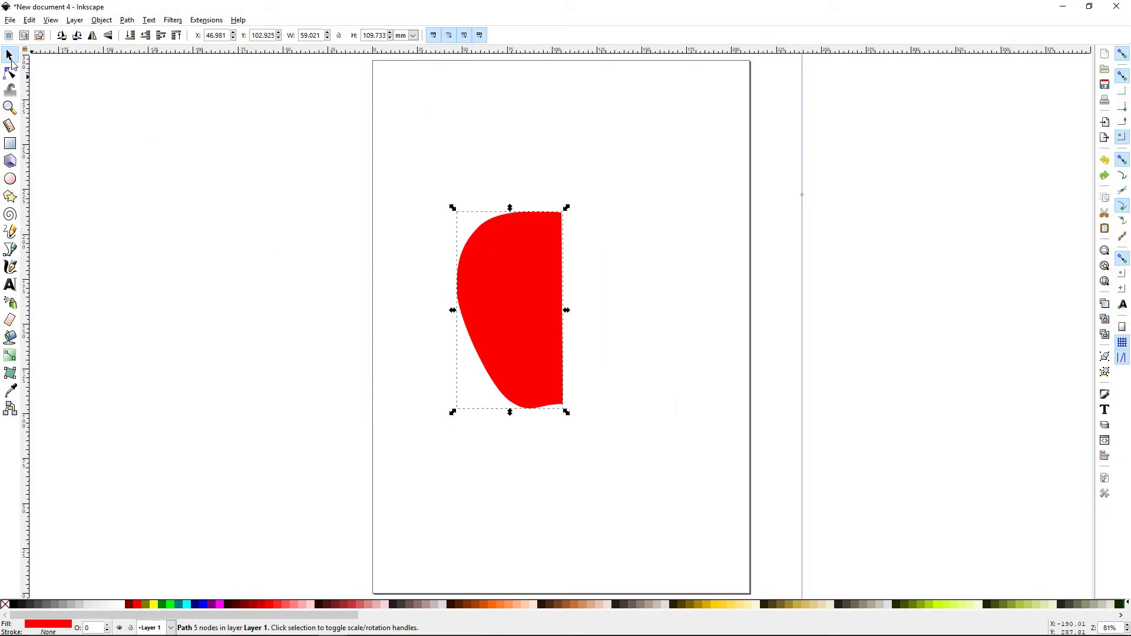
left_click(93, 37)
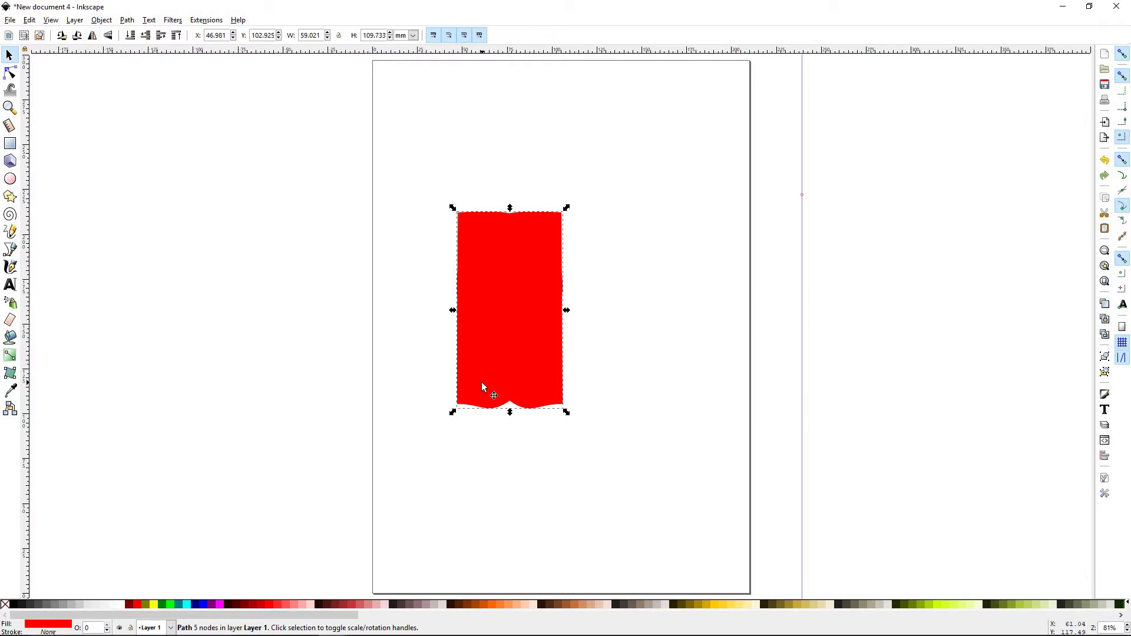
left_click_drag(482, 382, 588, 387)
left_click(577, 443)
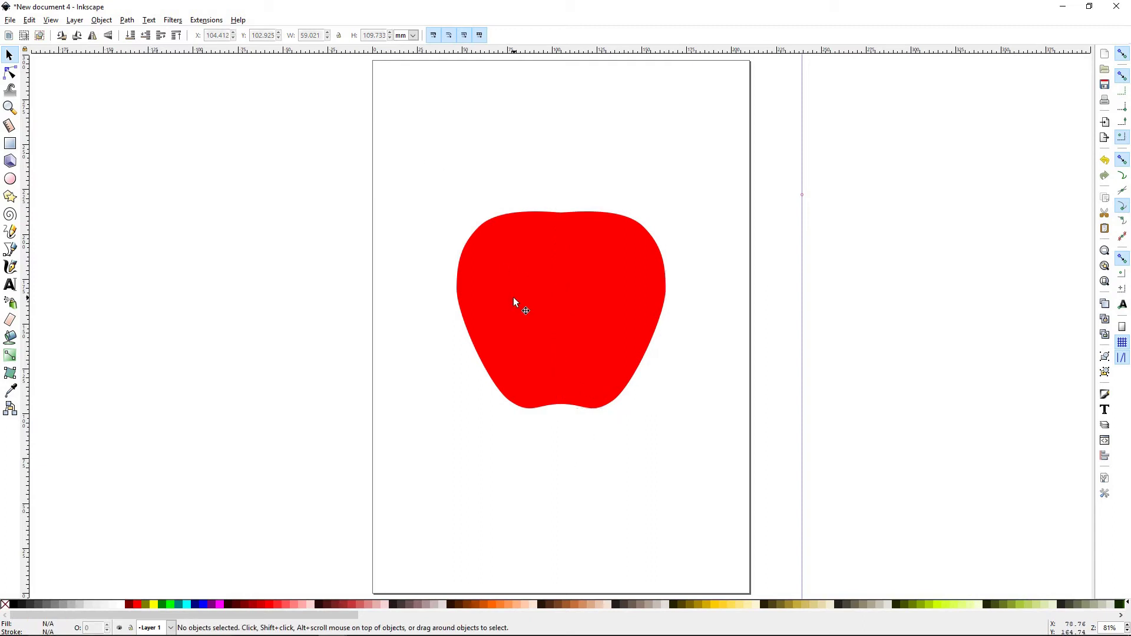
Select both halves and union them into one symmetric apple path
key("ctrl+a")
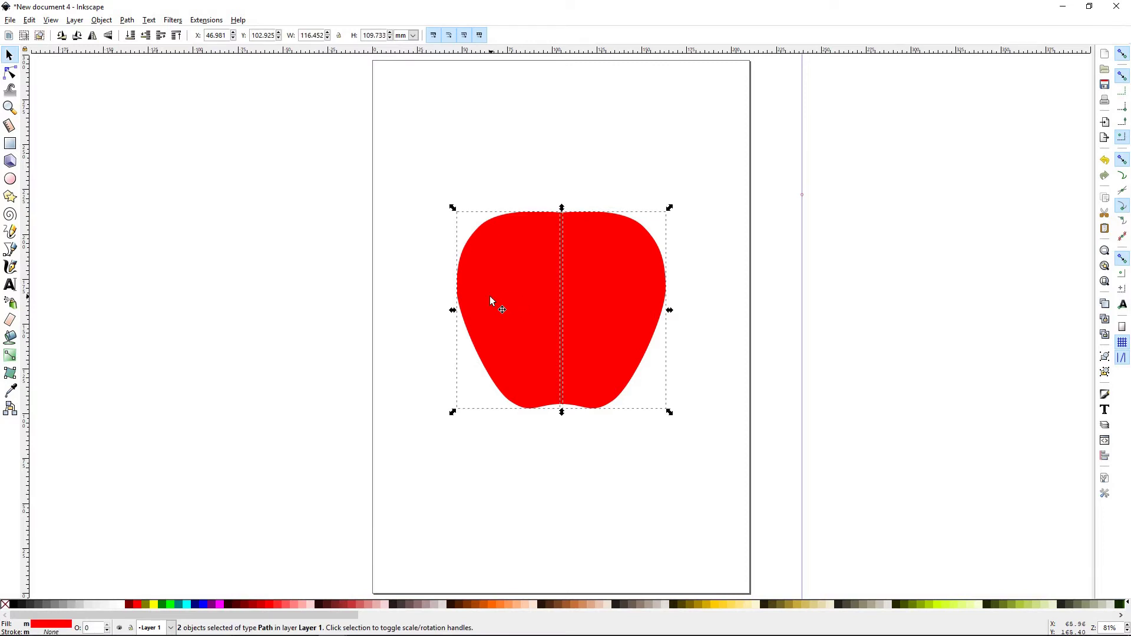
left_click(127, 20)
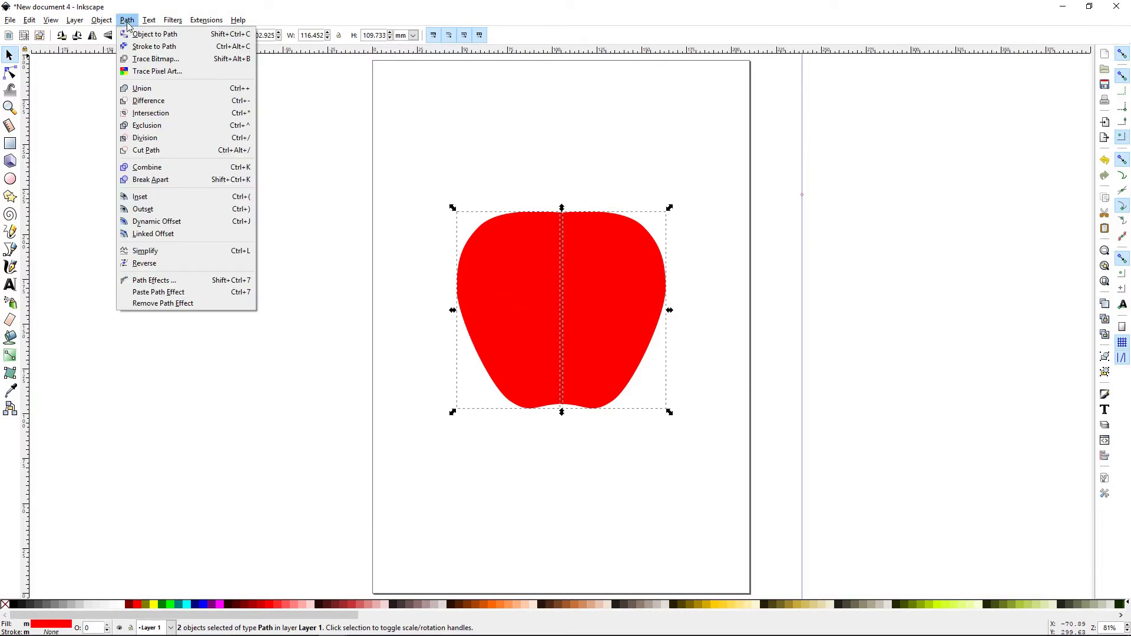
left_click(151, 92)
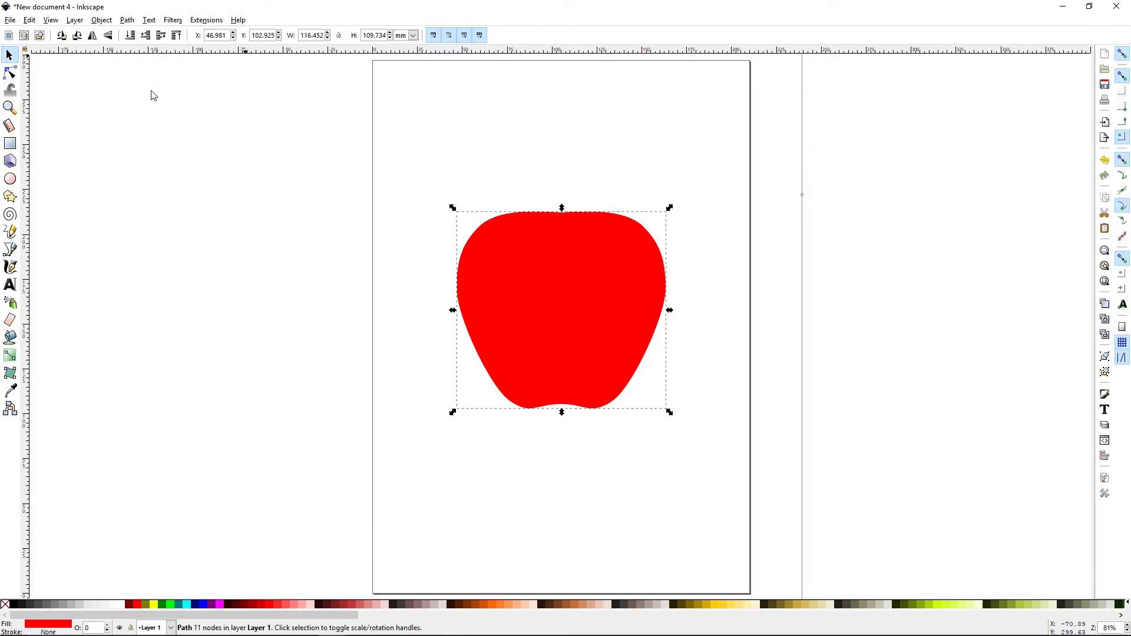
Draw a small circle overlapping the apple's upper-right corner
left_click_drag(605, 323, 587, 312)
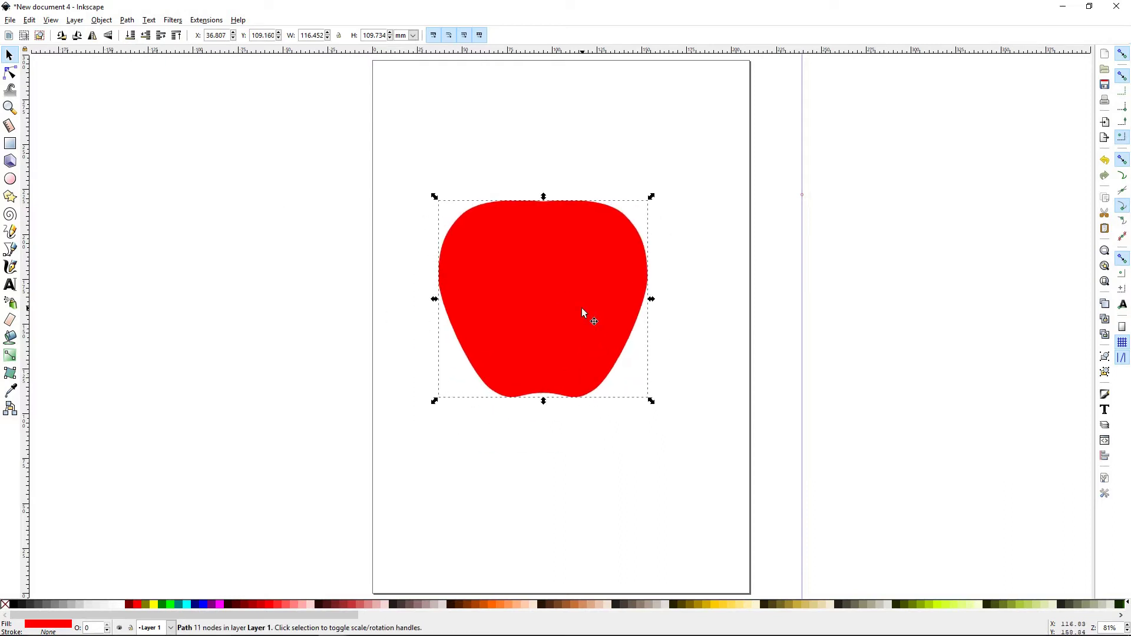
left_click(580, 449)
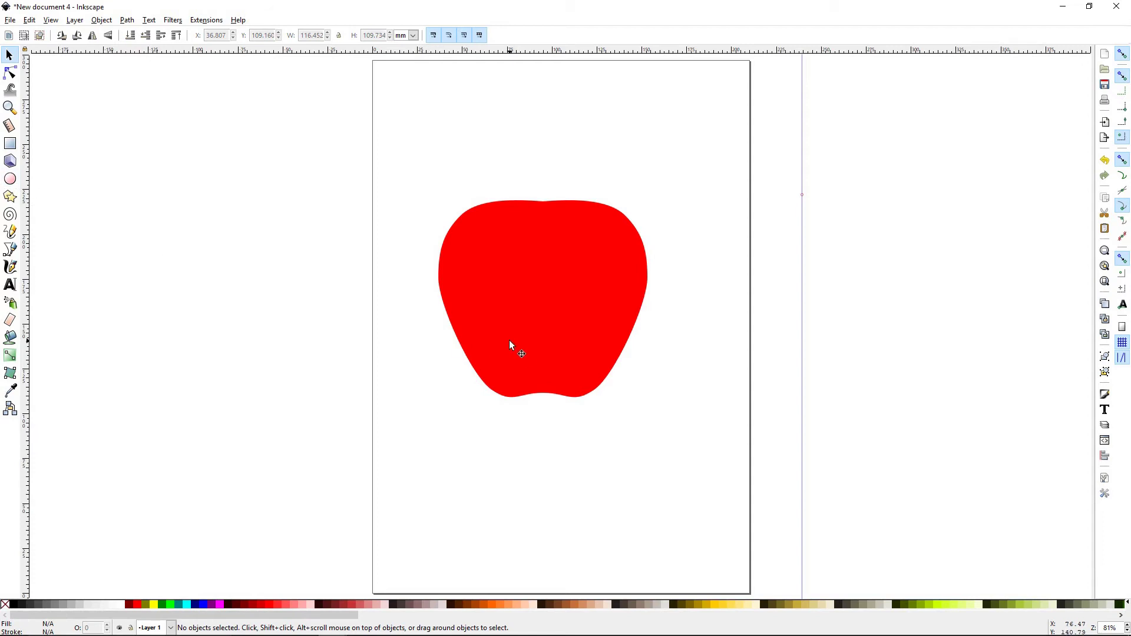
left_click(10, 178)
mouse_move(659, 209)
left_mouse_down()
mouse_move(648, 201)
mouse_move(668, 199)
mouse_move(715, 255)
mouse_move(692, 237)
mouse_move(648, 247)
left_mouse_up()
left_click(9, 55)
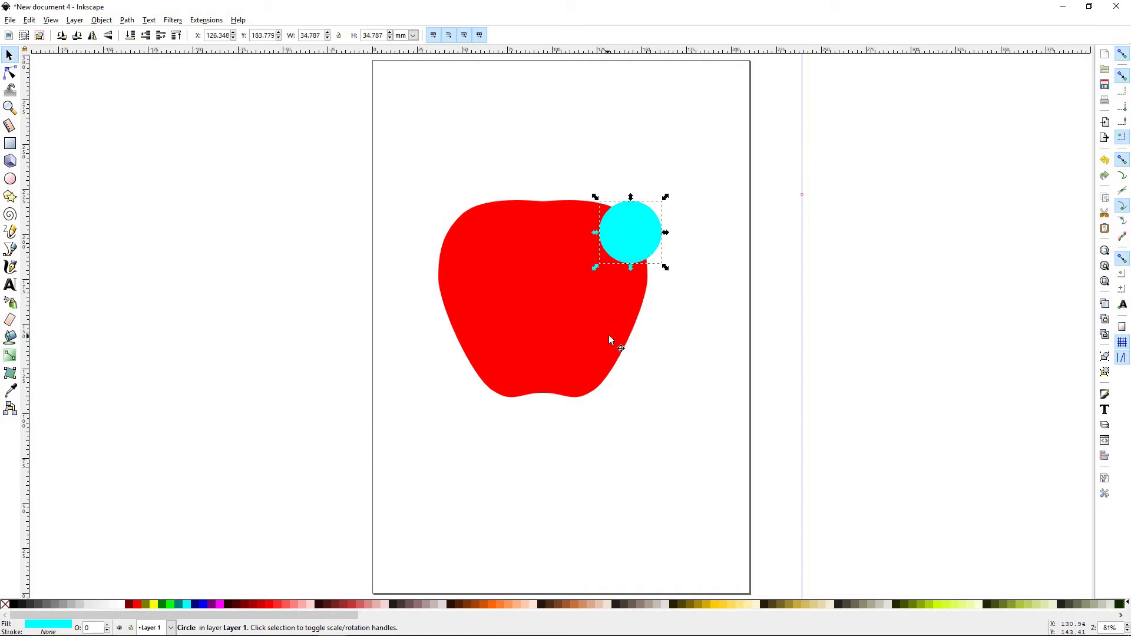
Select the circle with the apple and apply Path > Division
key("shift")
left_click(565, 334, "shift")
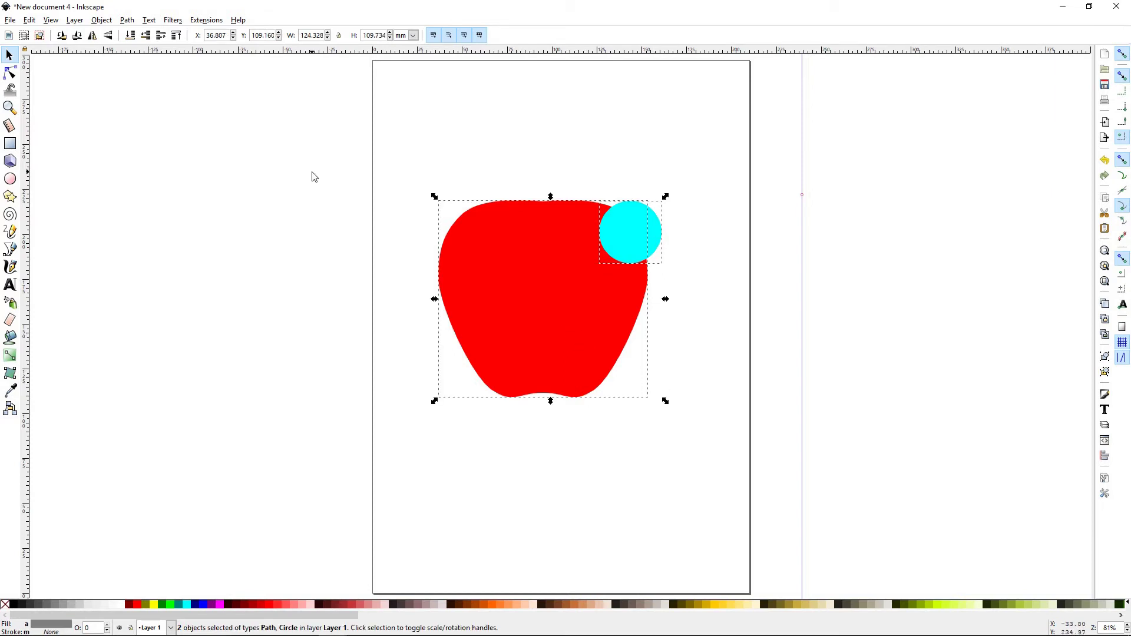
left_click(128, 21)
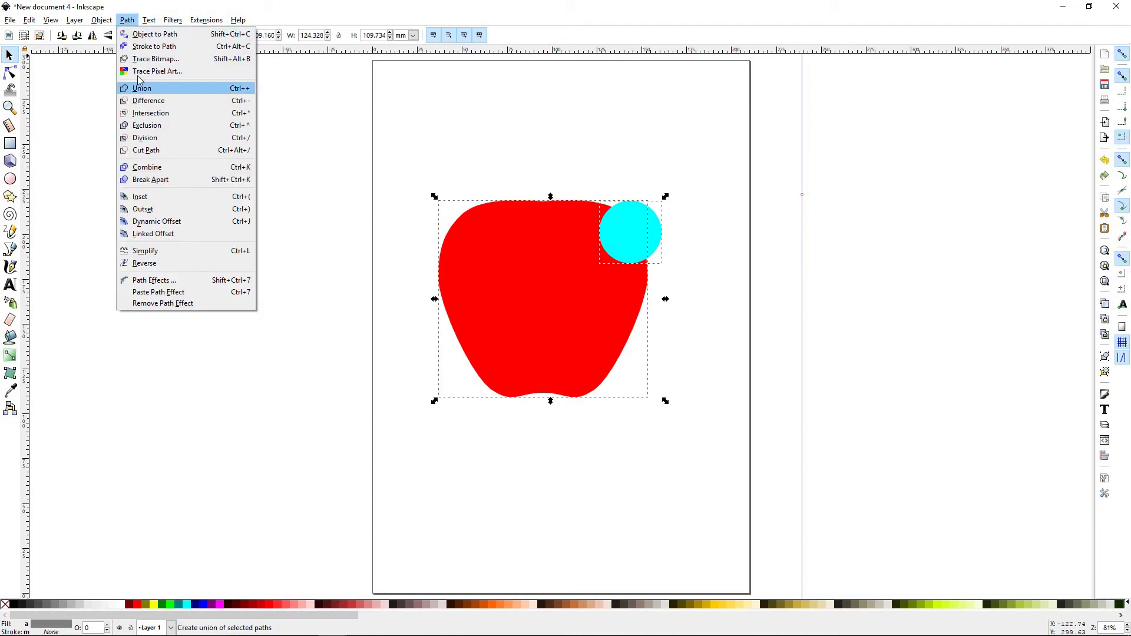
left_click(145, 137)
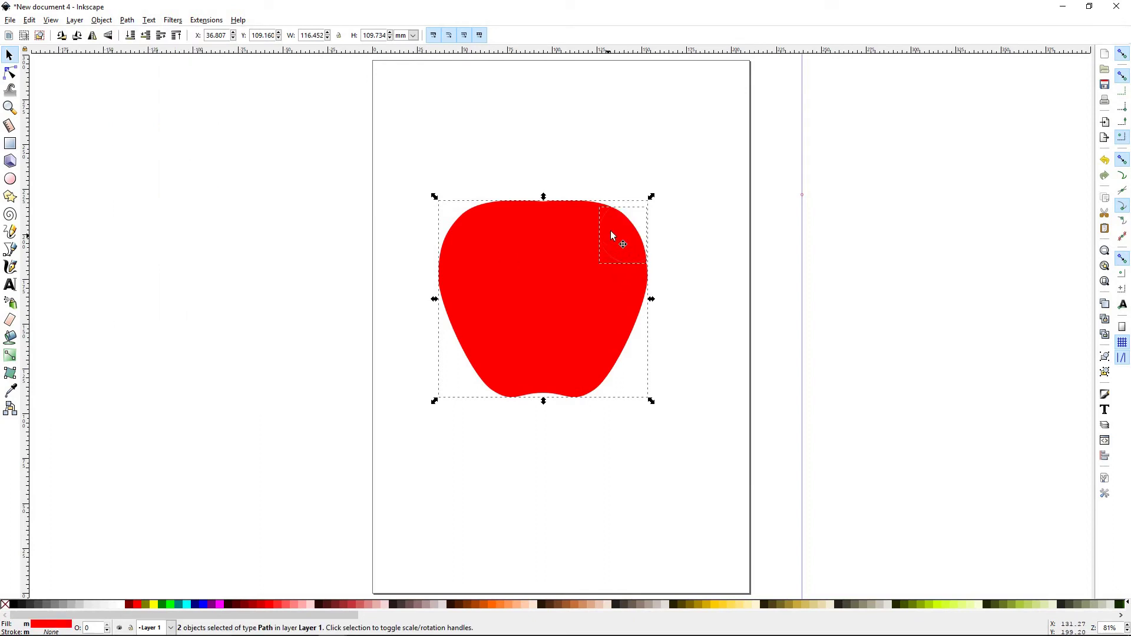
Reshape the cut-off piece's top node so it curves a bite notch into the apple
mouse_move(619, 237)
left_mouse_down()
mouse_move(673, 215)
mouse_move(607, 247)
left_mouse_up()
left_click(640, 238)
left_click(633, 269)
key("n")
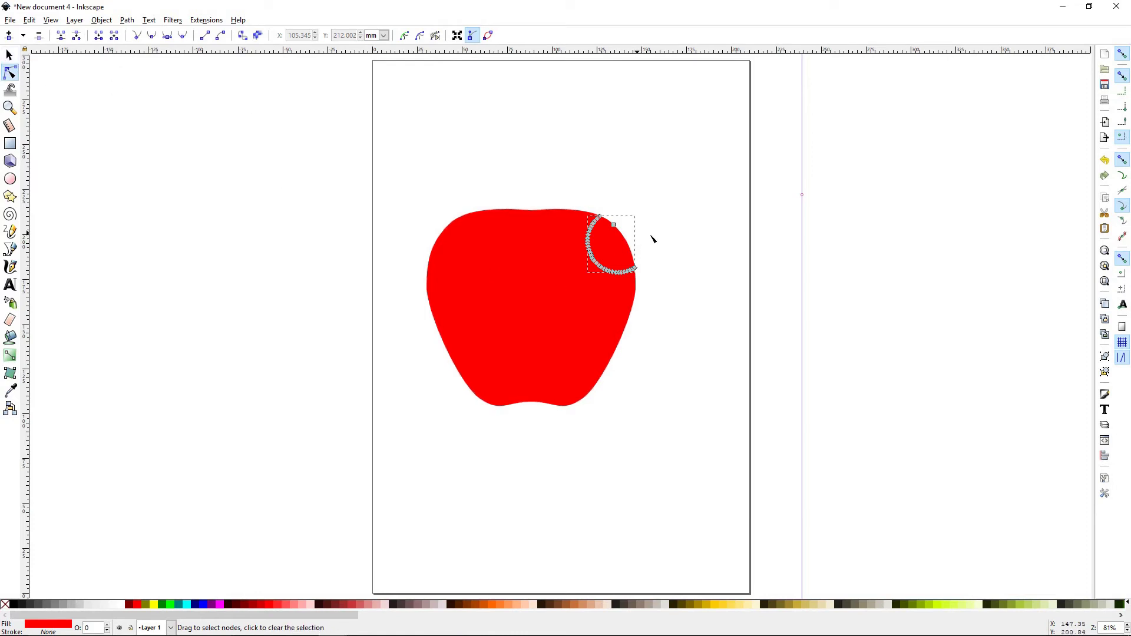
left_click(615, 226)
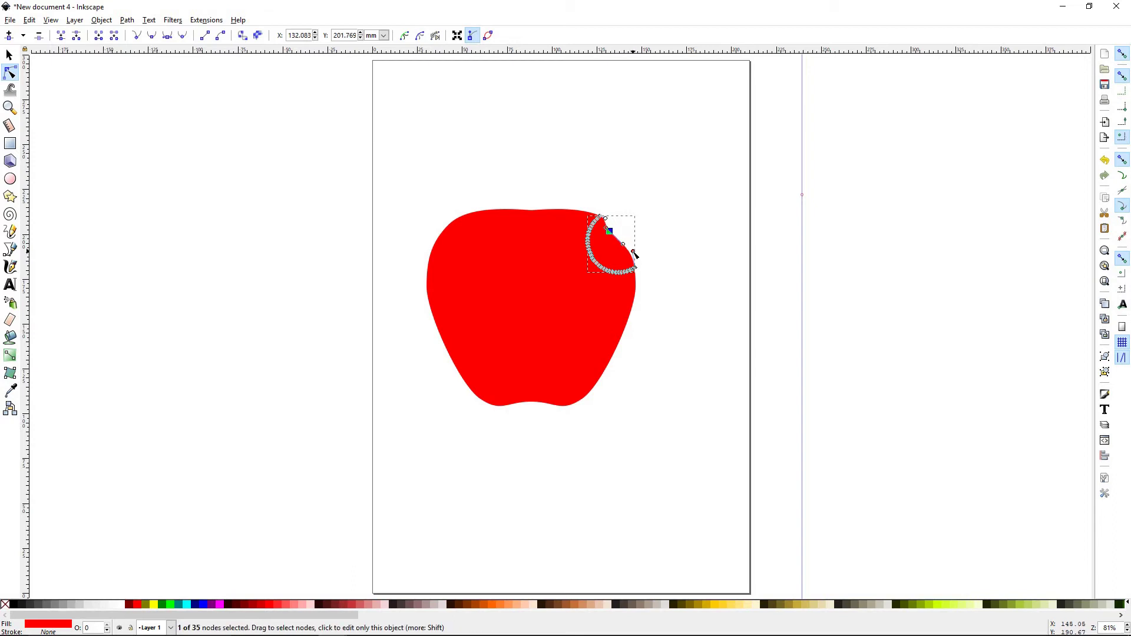
mouse_move(634, 253)
left_mouse_down()
mouse_move(625, 242)
mouse_move(625, 255)
left_mouse_up()
left_click(9, 54)
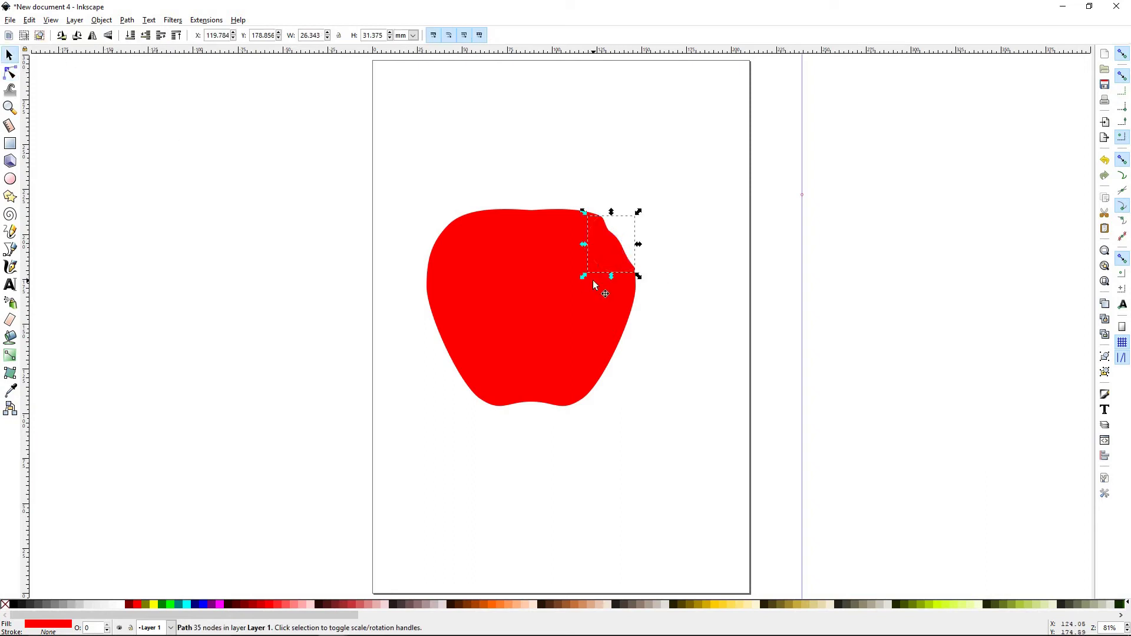
Fill the bite piece yellow, then raise its Lightness to a pale ffe88e
left_click(610, 253)
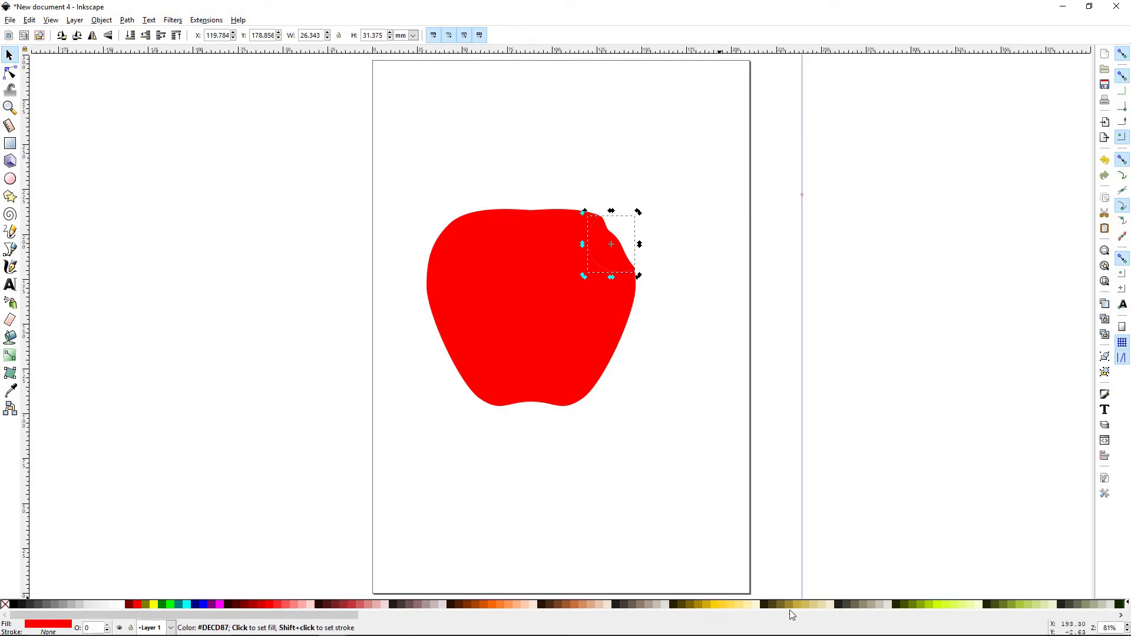
left_click(714, 607)
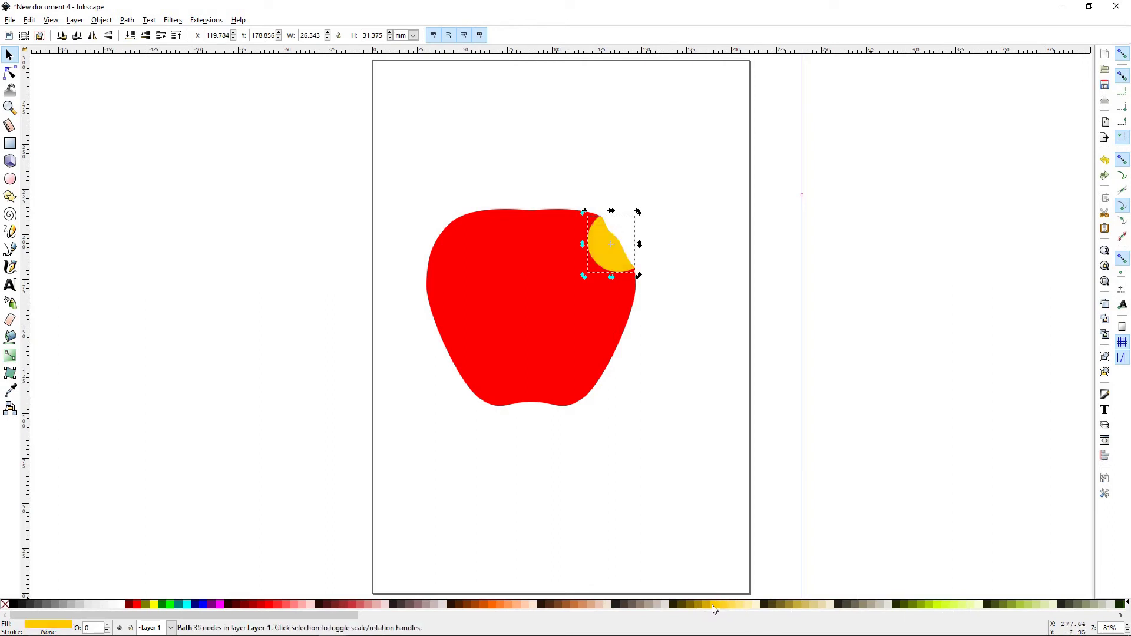
left_click(48, 629)
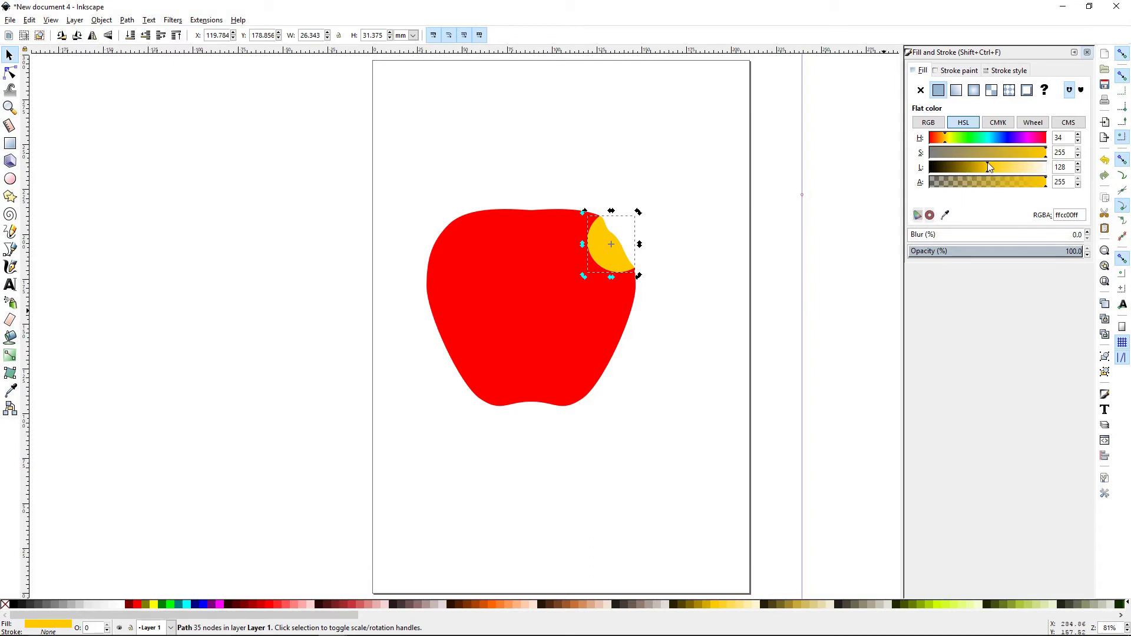
mouse_move(985, 167)
left_mouse_down()
mouse_move(976, 164)
mouse_move(992, 167)
left_mouse_up()
left_click(1013, 167)
left_click_drag(1013, 166, 1021, 167)
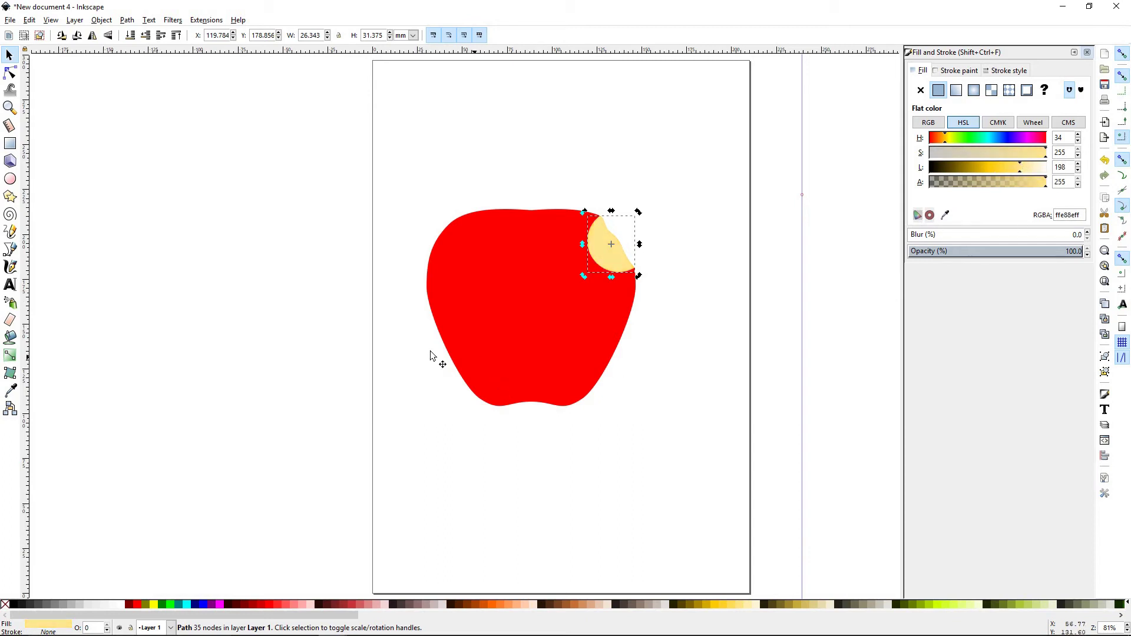
Lay a linear gradient across the bite from pale yellow to an opaque golden deb000 end
left_click(10, 357)
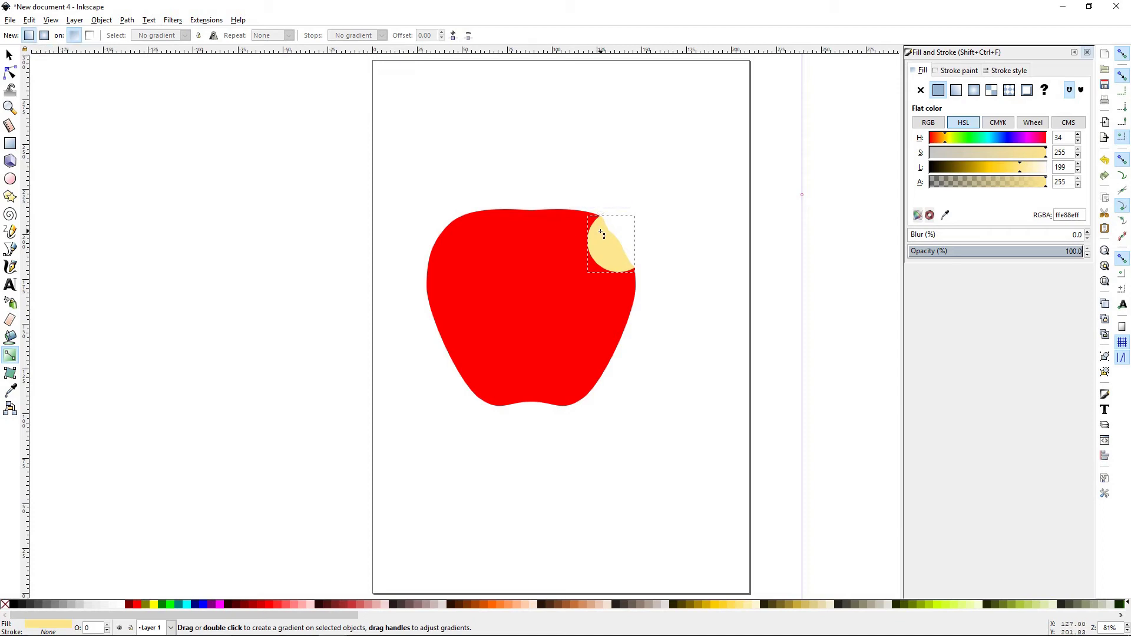
left_click_drag(601, 231, 633, 277)
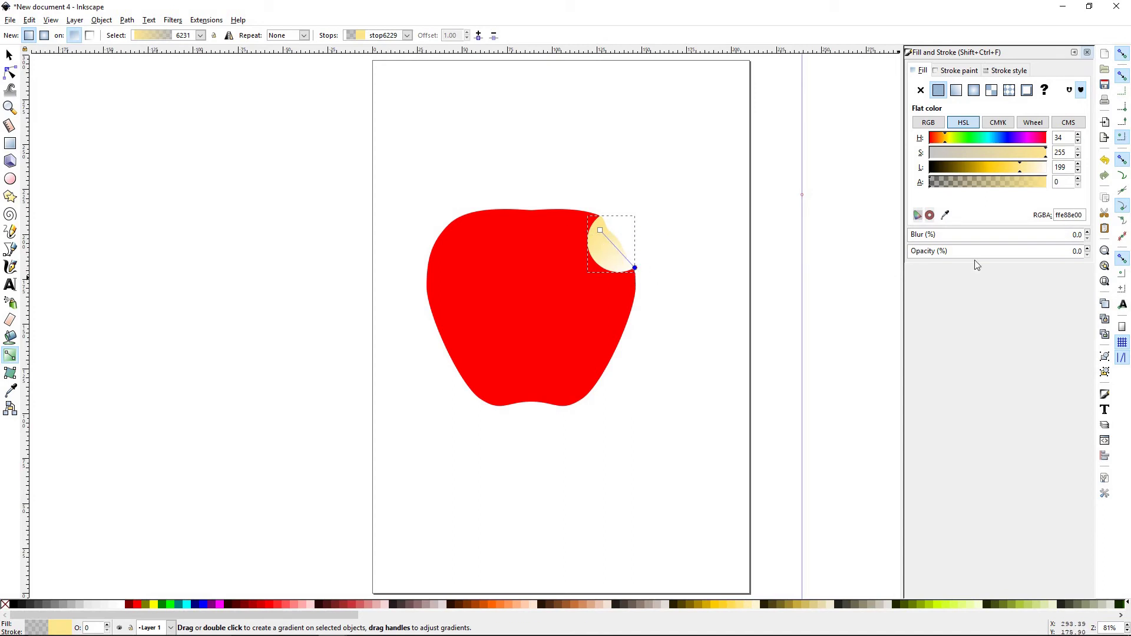
left_click(1070, 254)
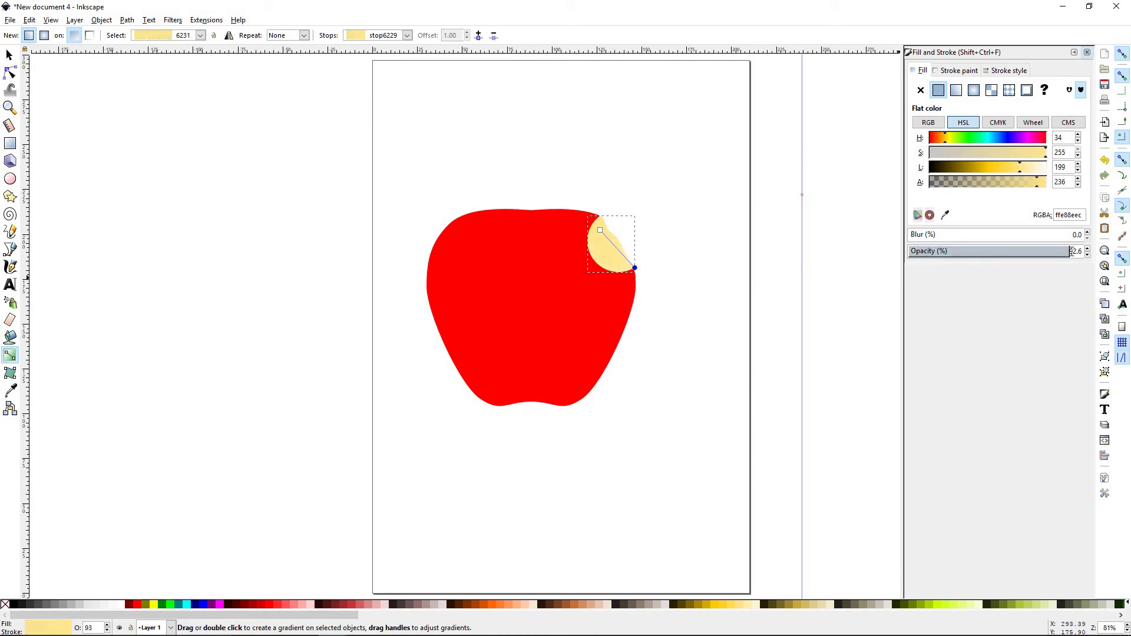
left_click(1084, 253)
left_click(1082, 257)
left_click_drag(1019, 166, 980, 168)
left_click(9, 54)
left_click(285, 290)
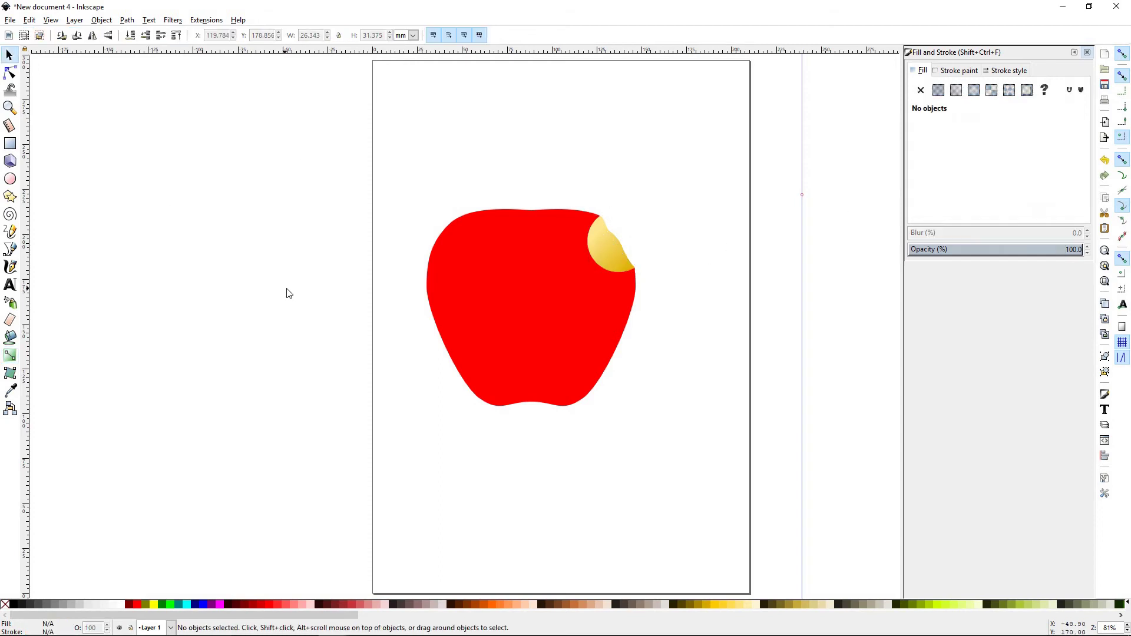
Apply a radial gradient to the apple body, spreading from its upper left
left_click(534, 339)
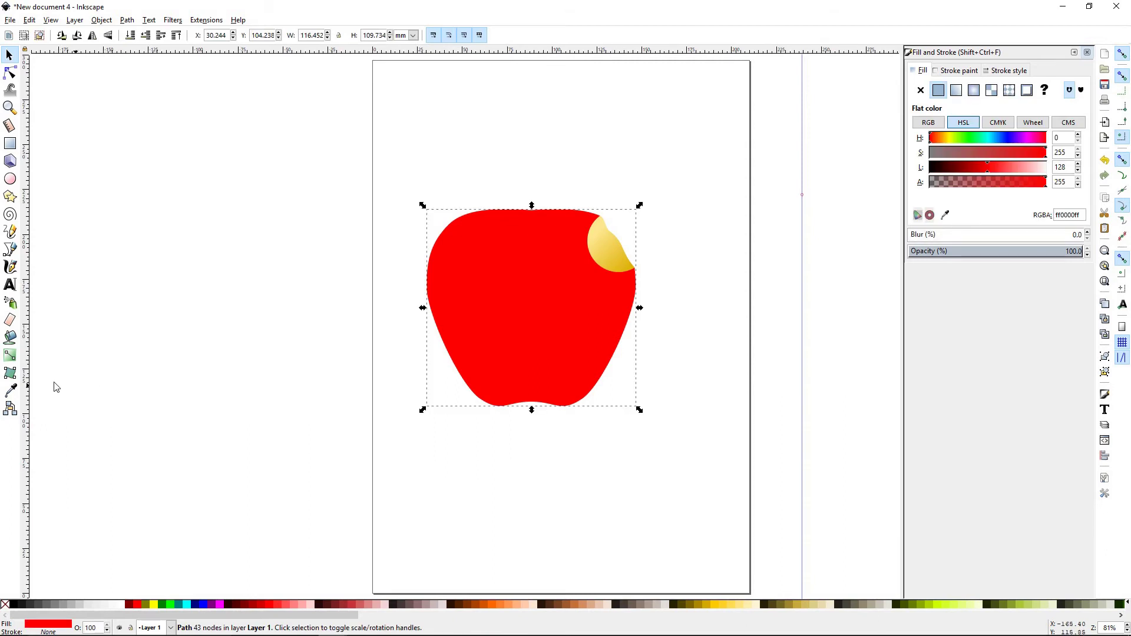
left_click(10, 356)
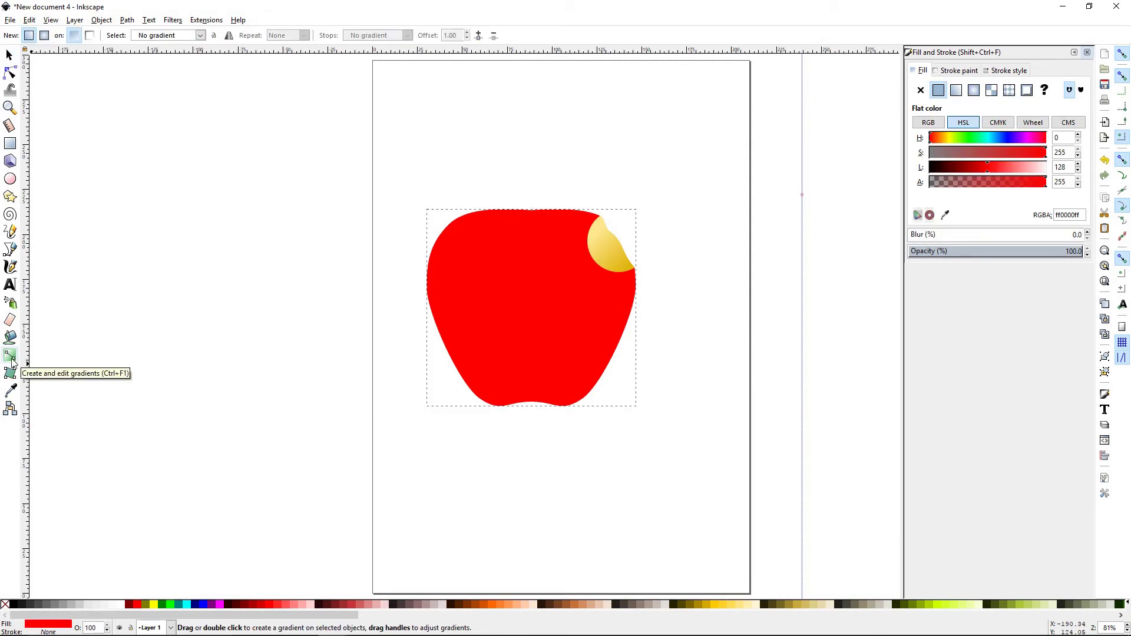
left_click(44, 38)
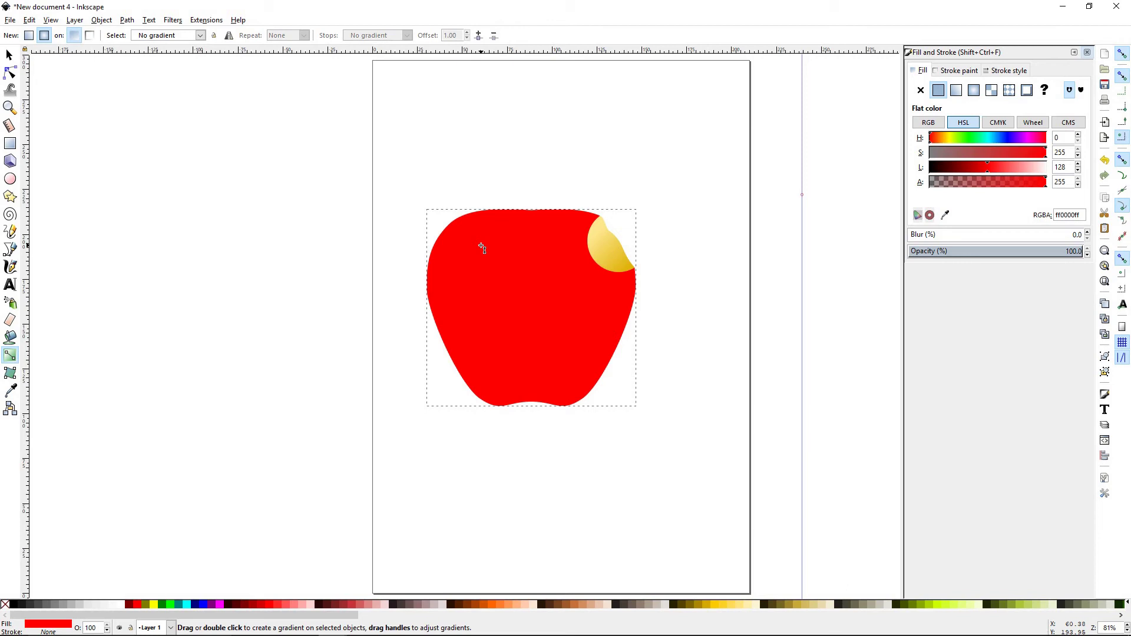
left_click_drag(481, 246, 582, 421)
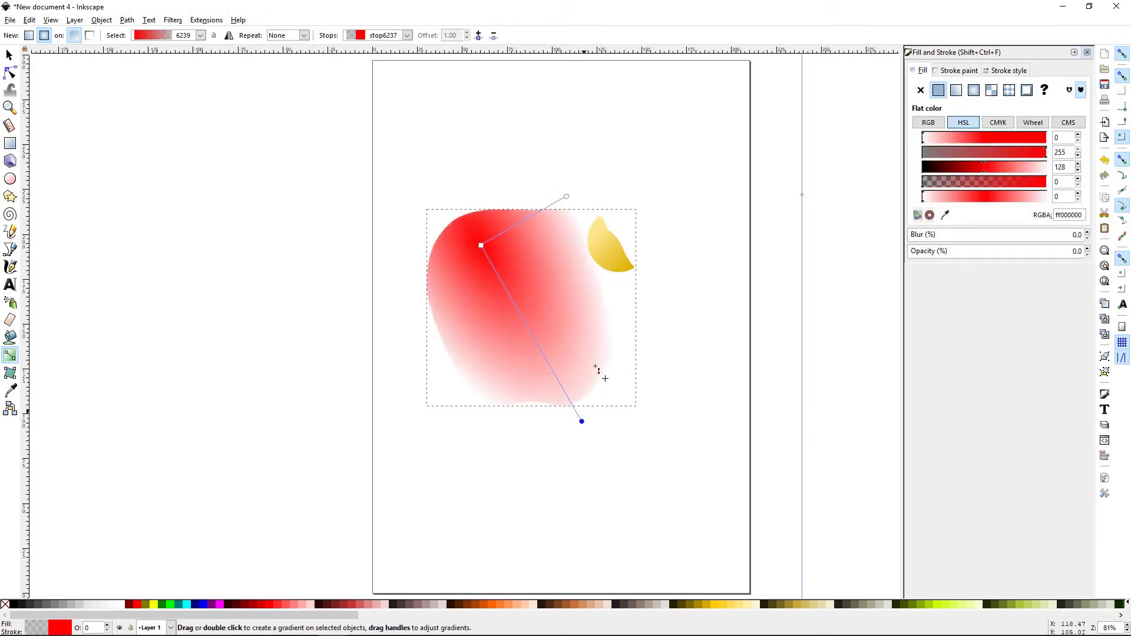
left_click_drag(566, 196, 626, 190)
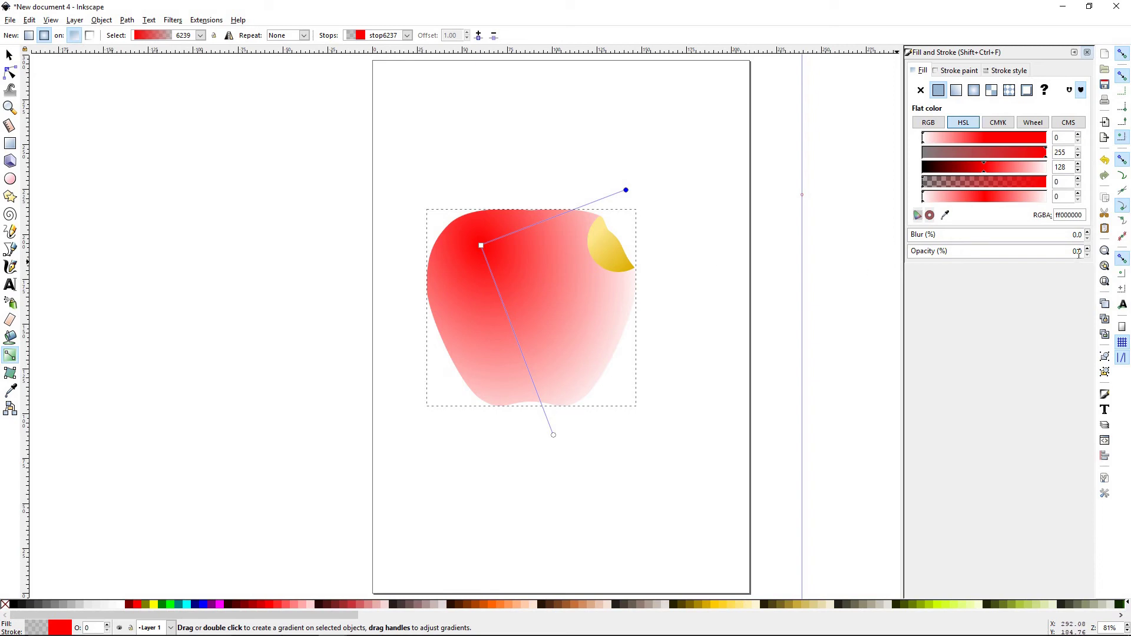
Make the gradient's outer stop fully opaque dark red 880000ff, then deselect
left_click_drag(1071, 253, 1085, 253)
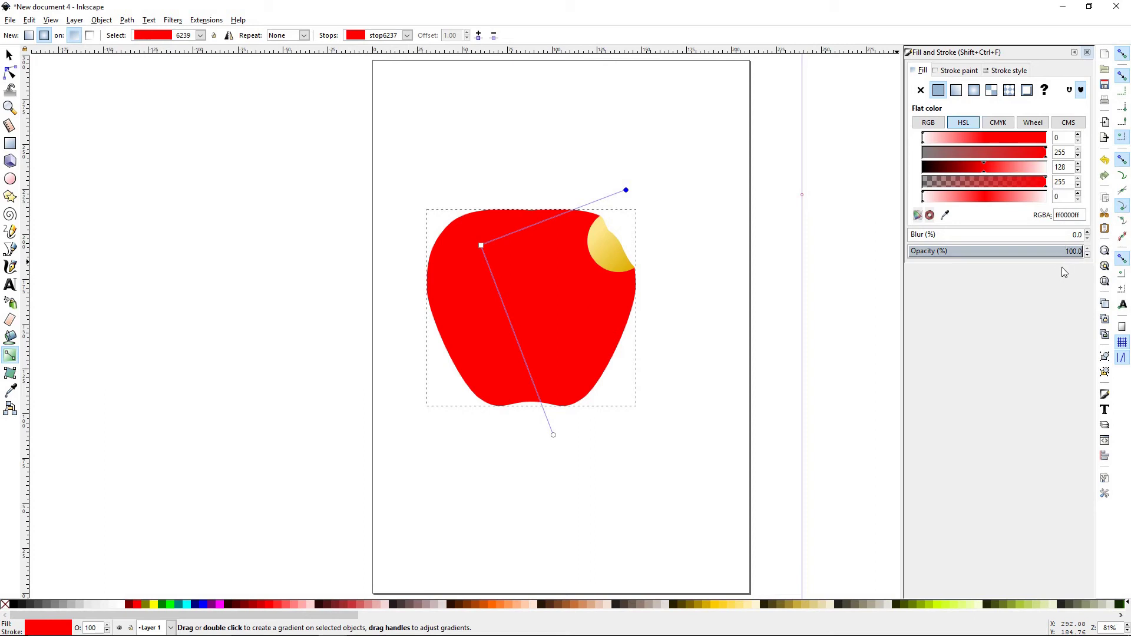
left_click_drag(984, 171, 956, 172)
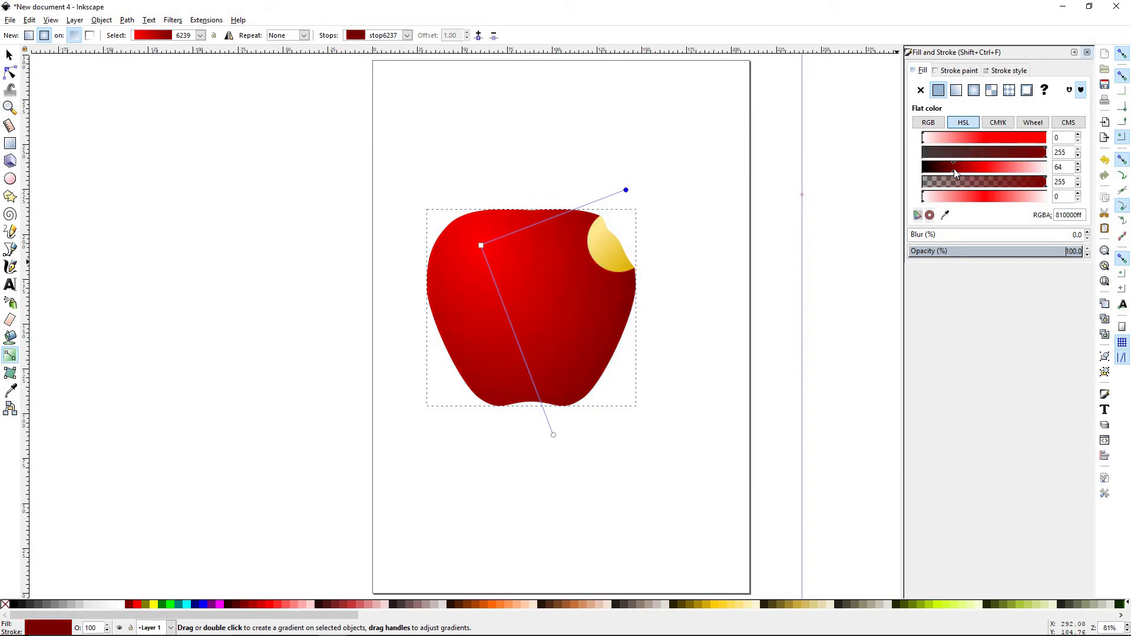
left_click(9, 55)
left_click(323, 244)
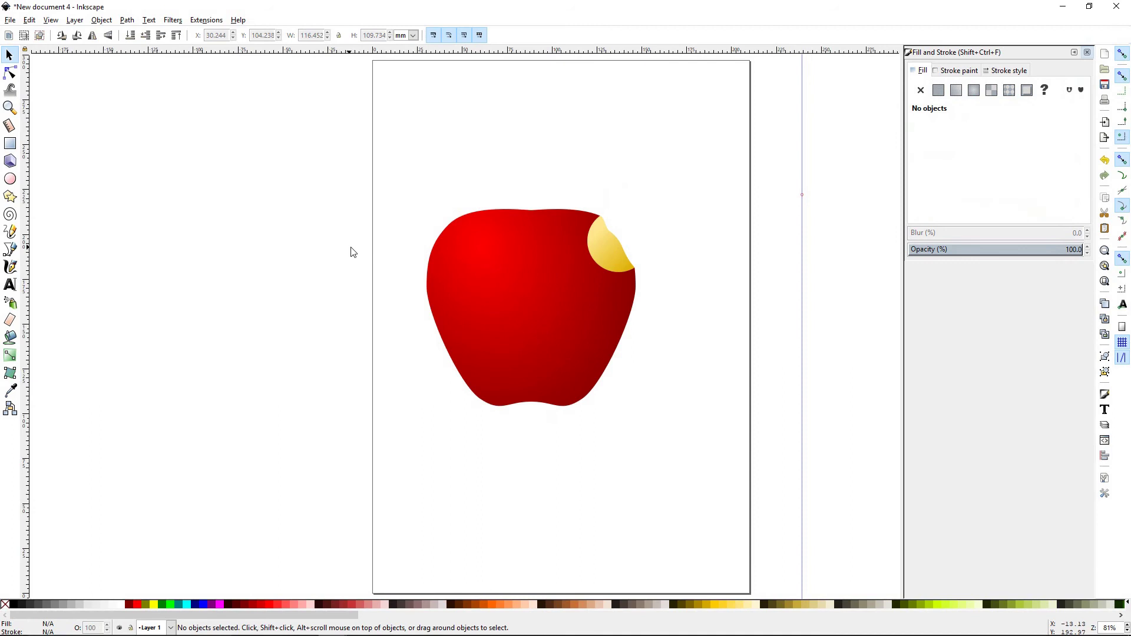
Draw a flat black ellipse, about 27.90 × 7.22 mm, just above the apple's top centre
left_click(11, 180)
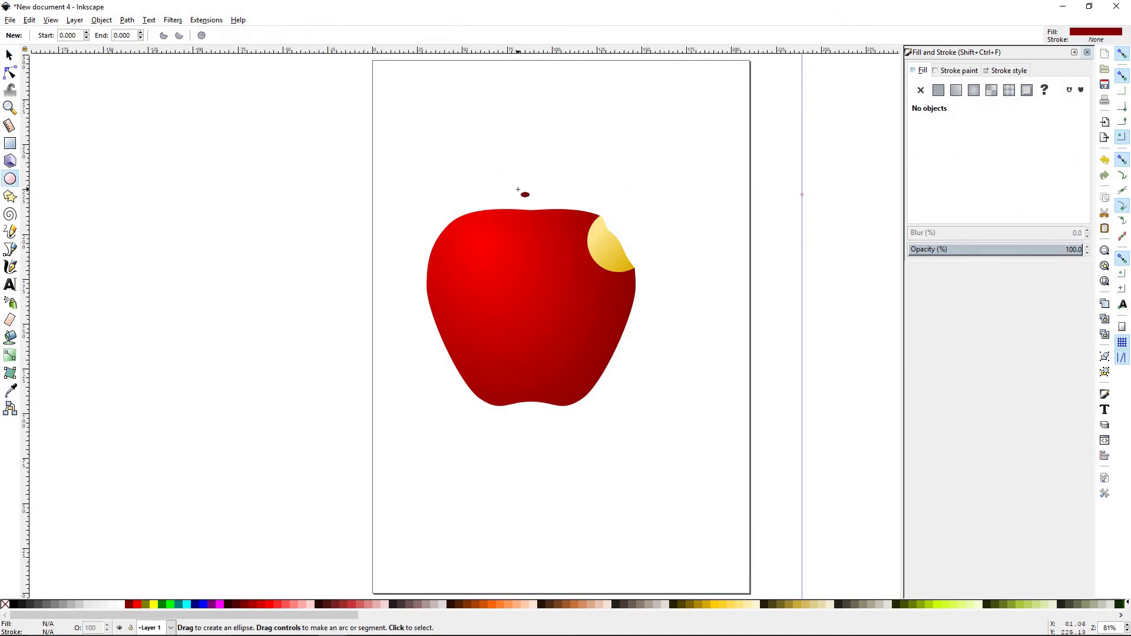
left_click_drag(515, 190, 569, 204)
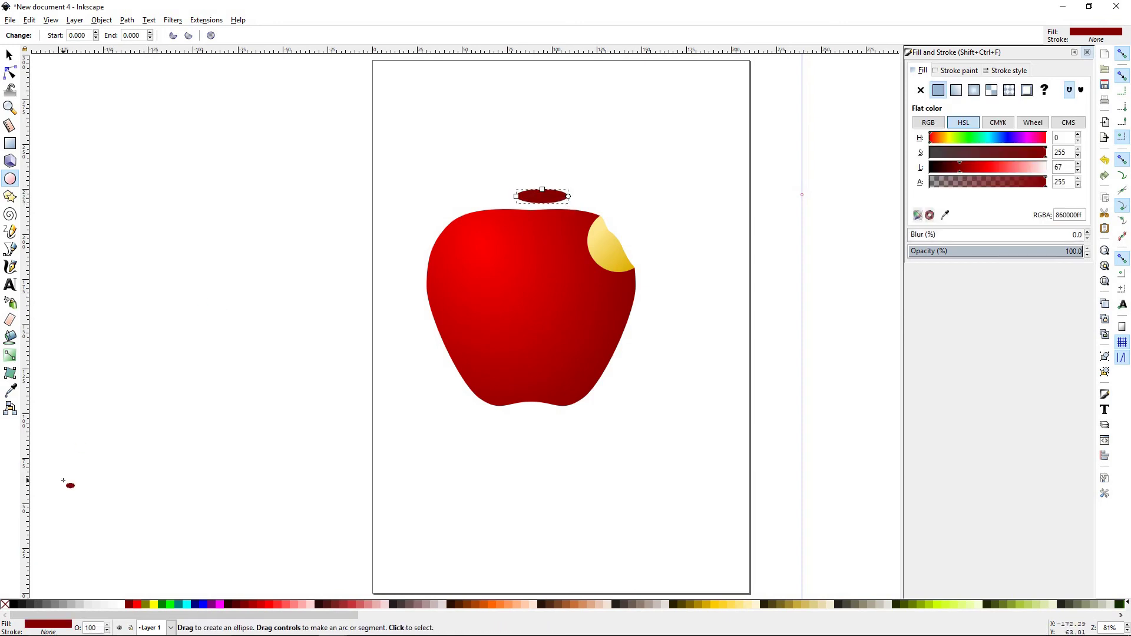
left_click(13, 603)
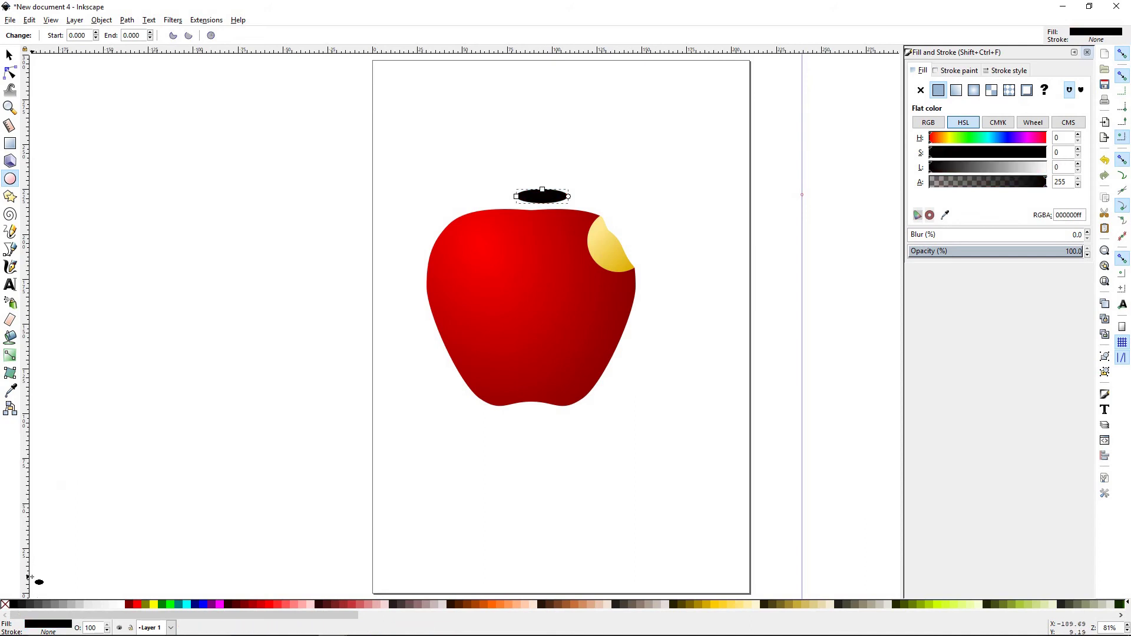
left_click(10, 355)
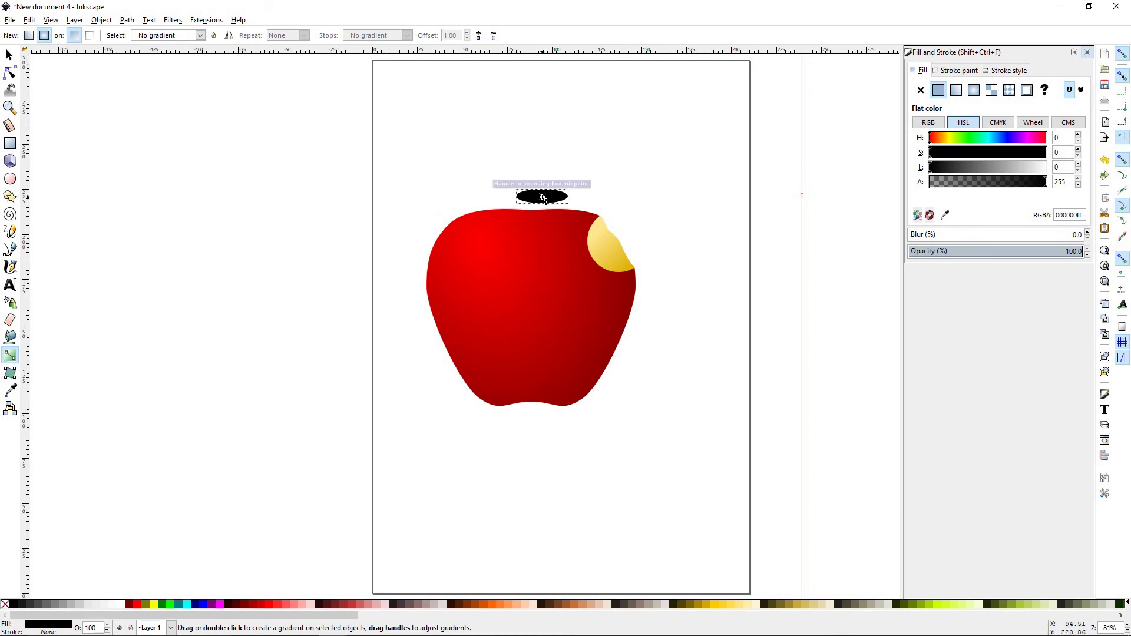
Give the black ellipse a radial gradient fading from a black centre to transparent edges
left_click_drag(542, 198, 570, 198)
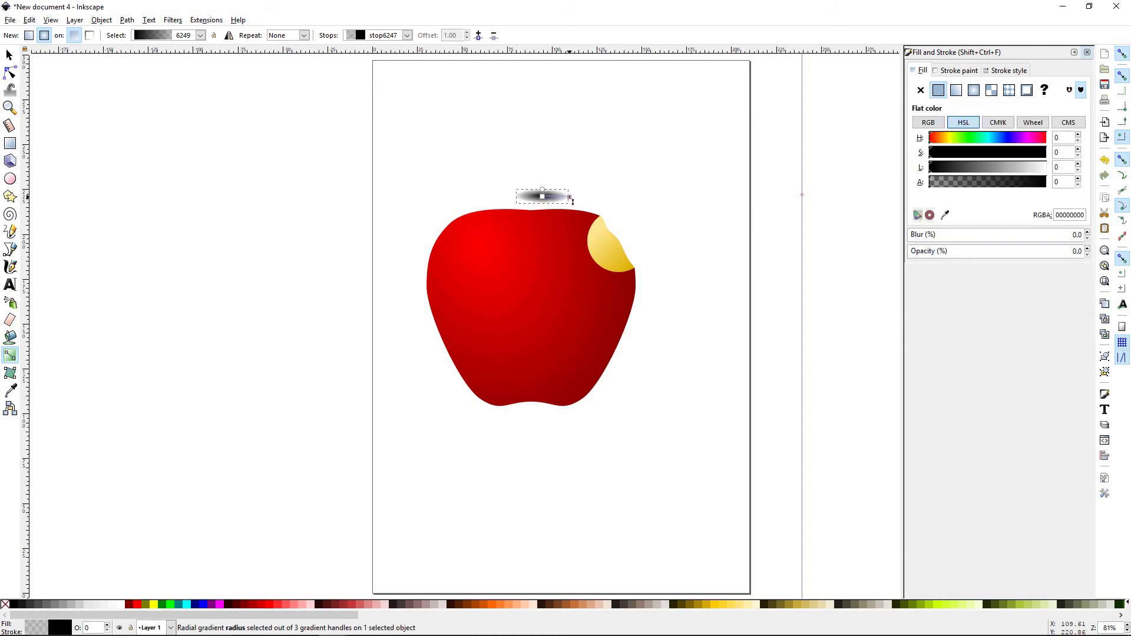
key("3")
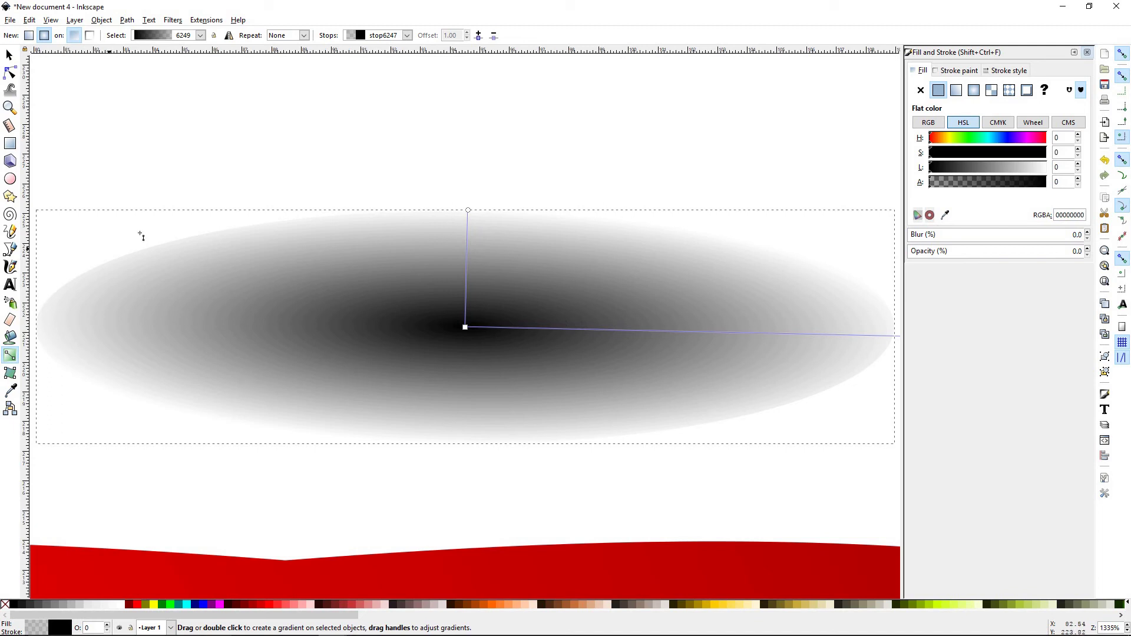
scroll(770, 373, "down", 3)
scroll(768, 375, "up", 1)
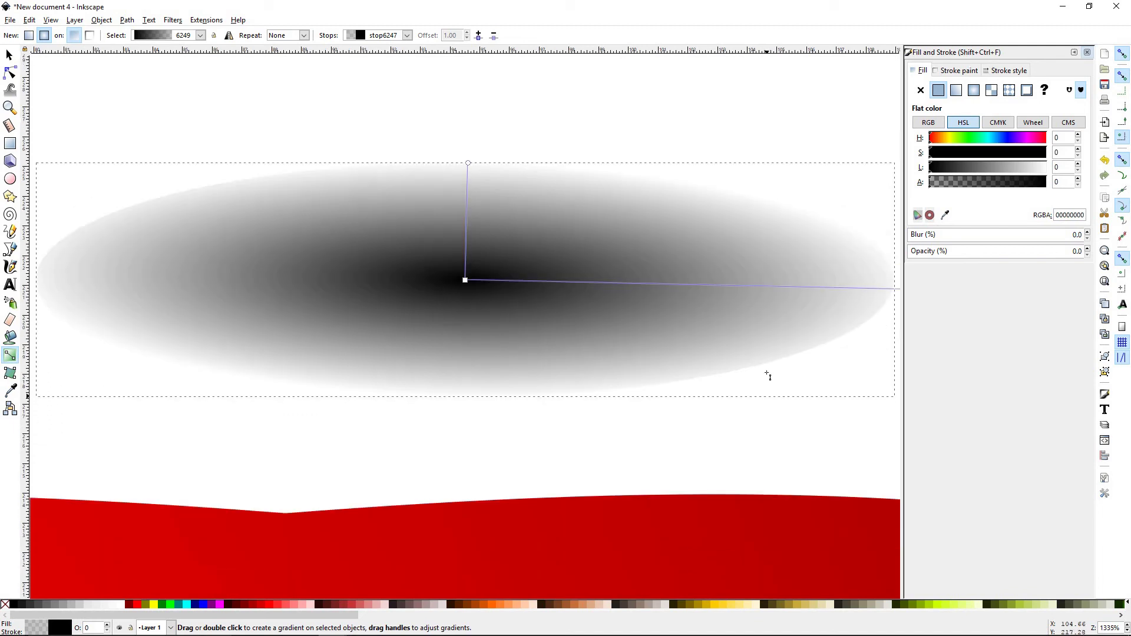
key("5")
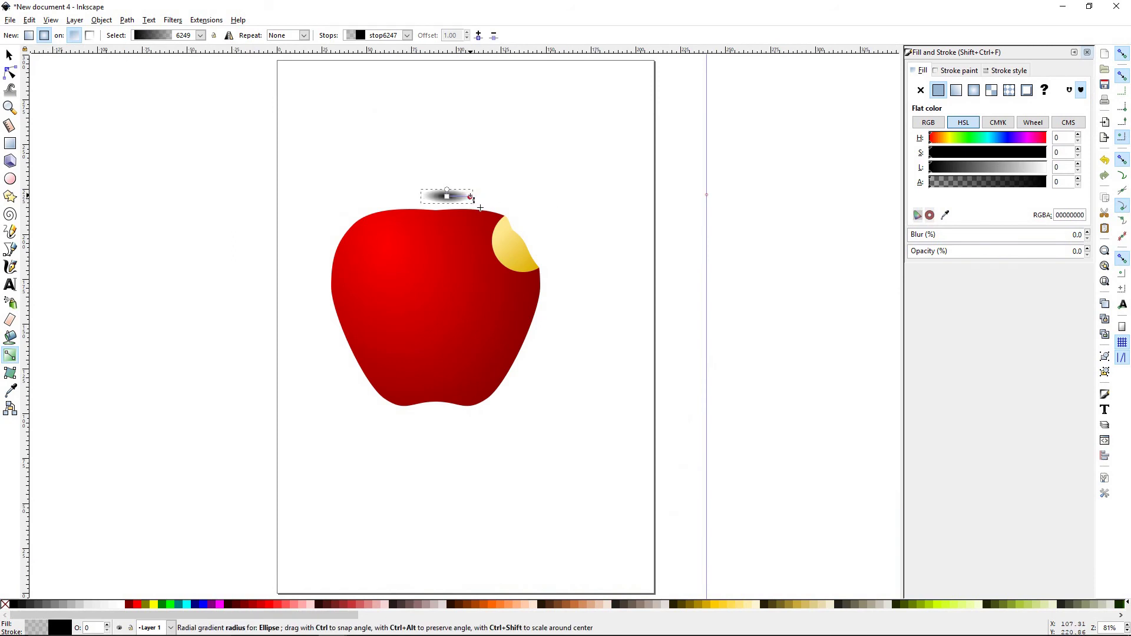
key("4")
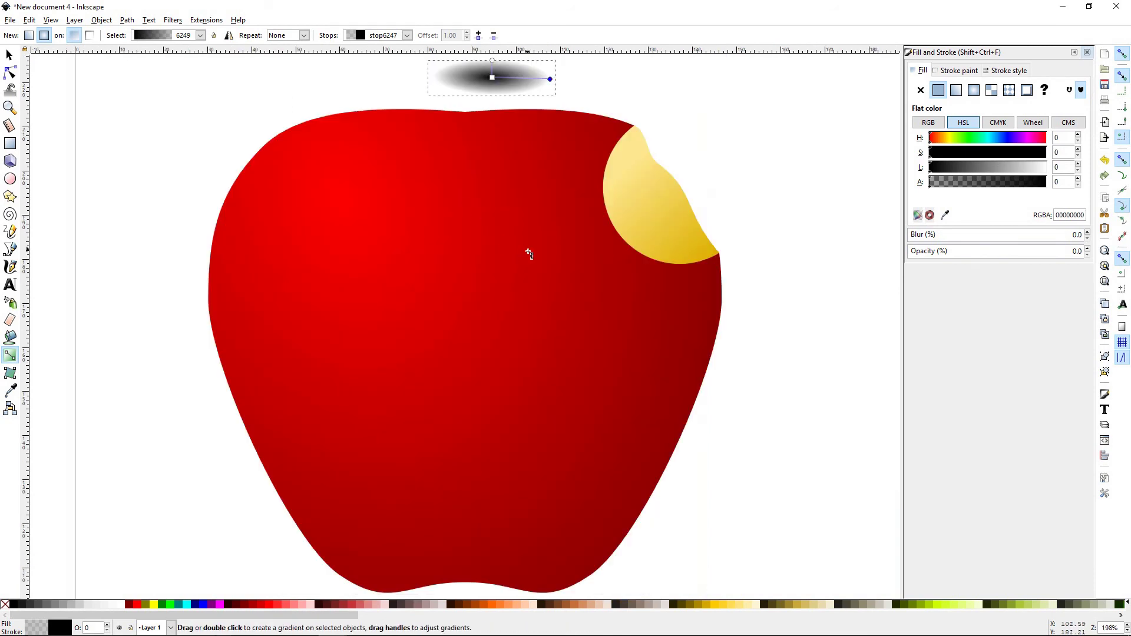
left_click(9, 55)
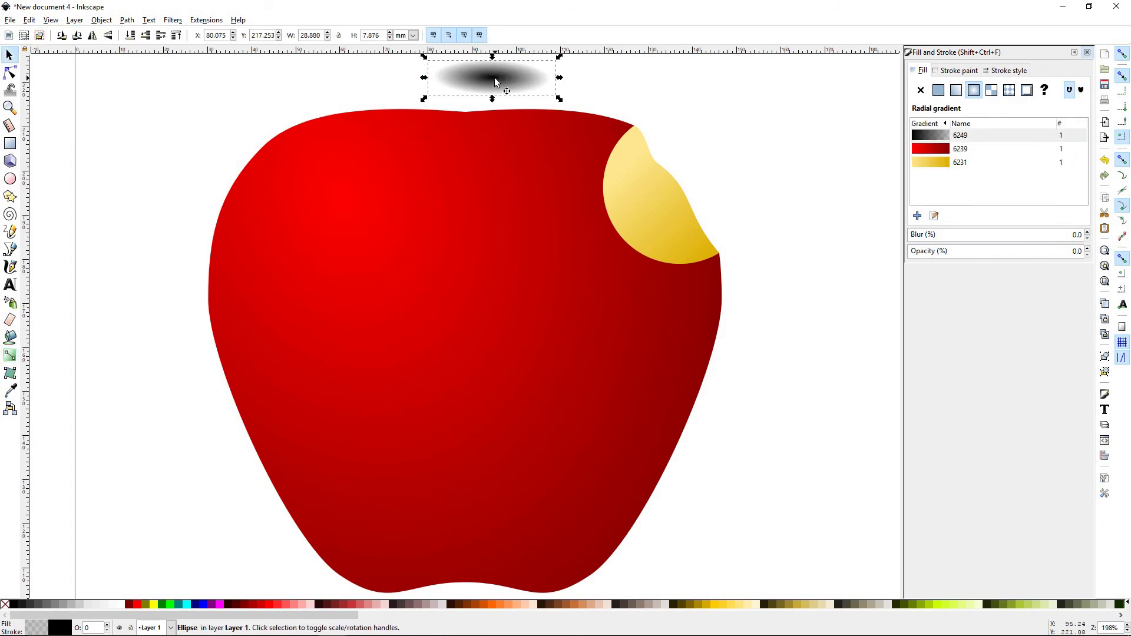
Move the shadow ellipse down onto the apple's top centre
left_click_drag(495, 78, 463, 133)
left_click(720, 122)
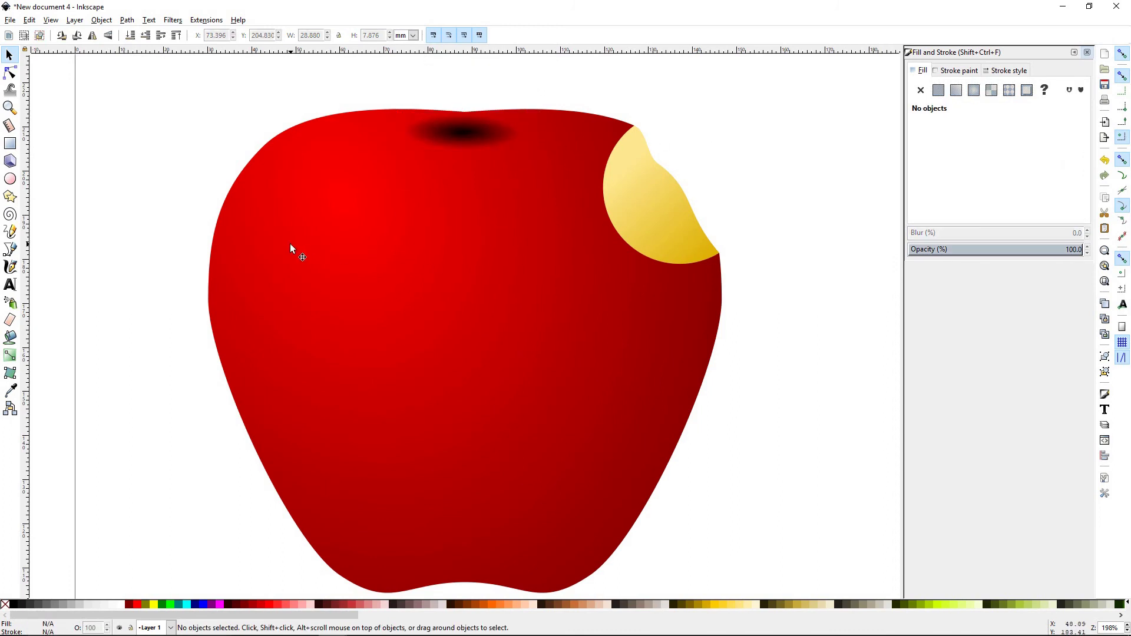
scroll(291, 243, "up", 4)
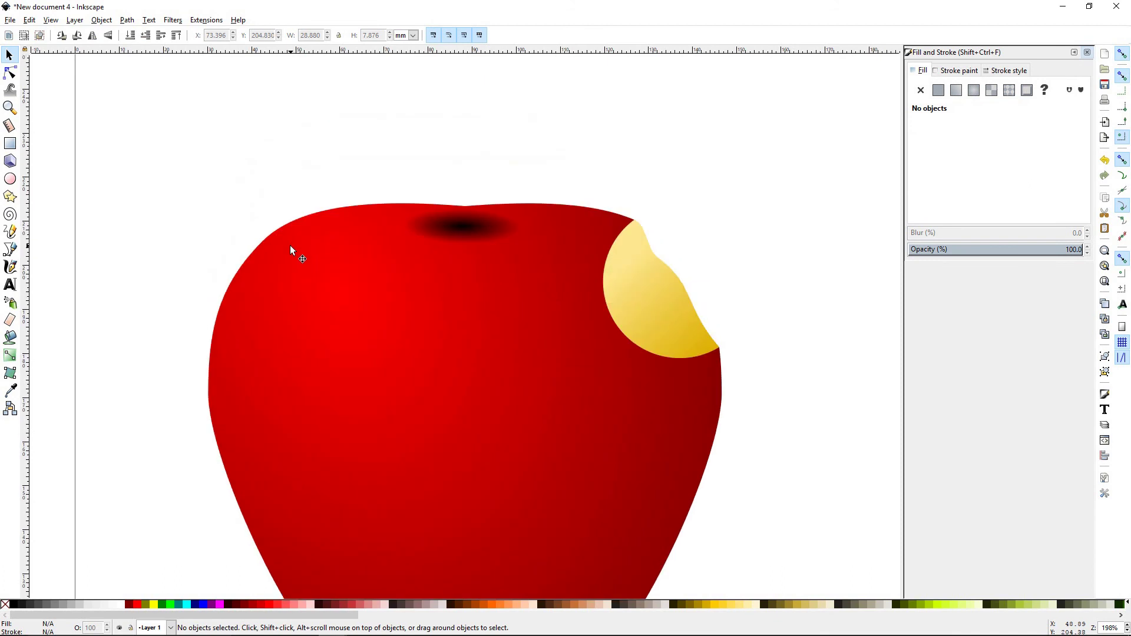
Narrow the shadow's radial gradient horizontally to form a stem hollow about 26.88 × 7.88 mm
left_click(468, 230)
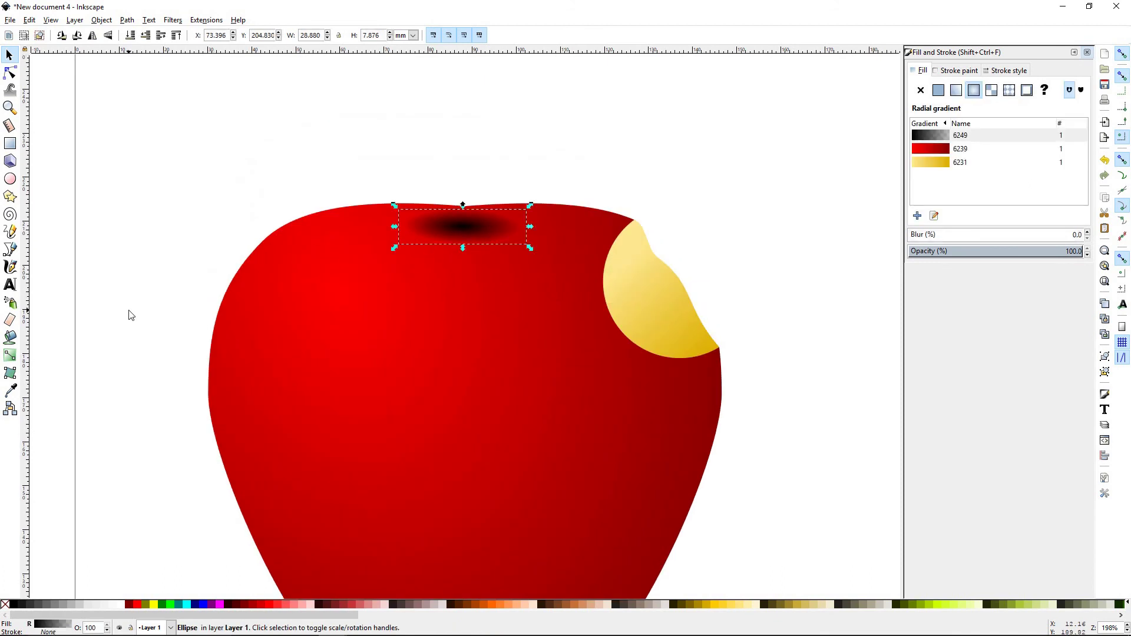
key("g")
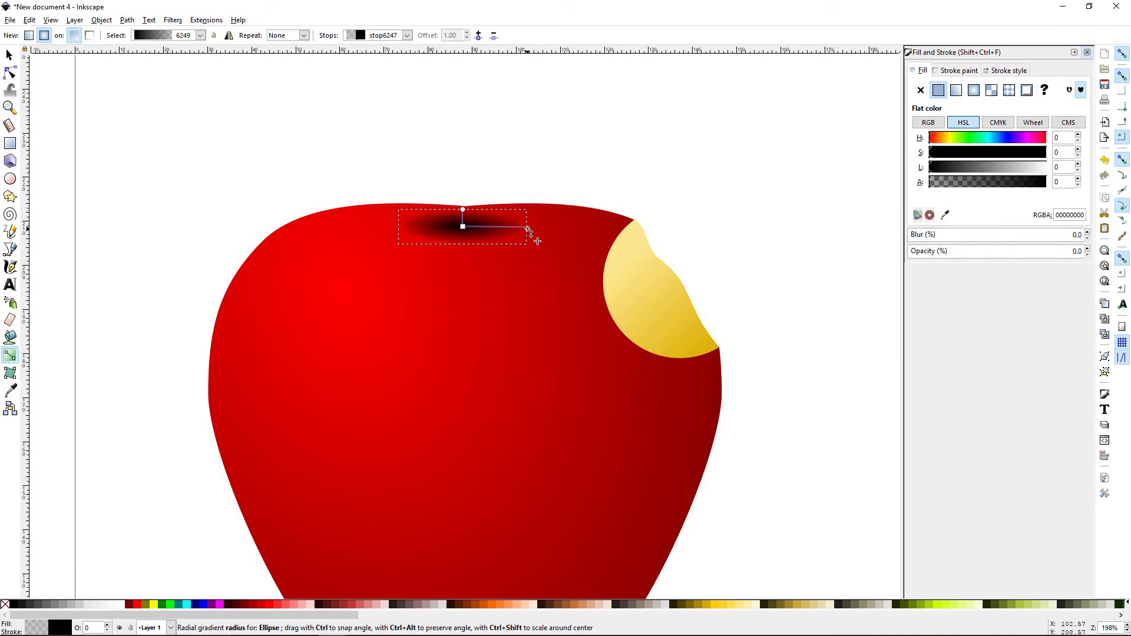
mouse_move(528, 229)
left_mouse_down()
mouse_move(508, 229)
mouse_move(520, 229)
left_mouse_up()
left_click(15, 59)
left_click(177, 208)
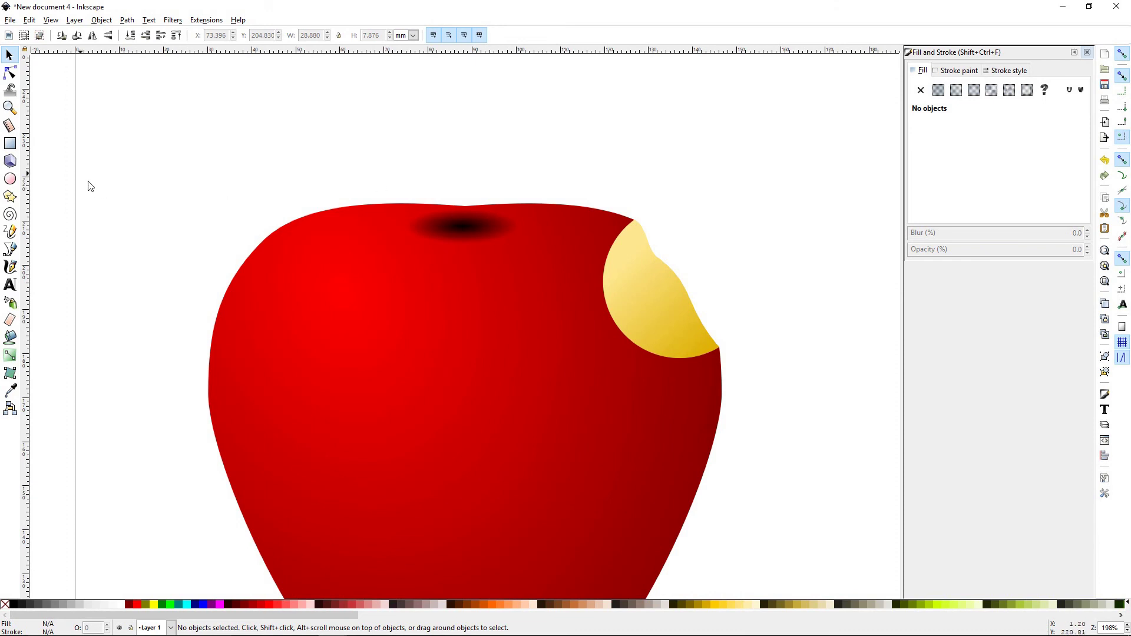
Draw a thin 3.607 × 17.633 mm stem rectangle above the shadow and fill it green 008000ff
left_click(10, 145)
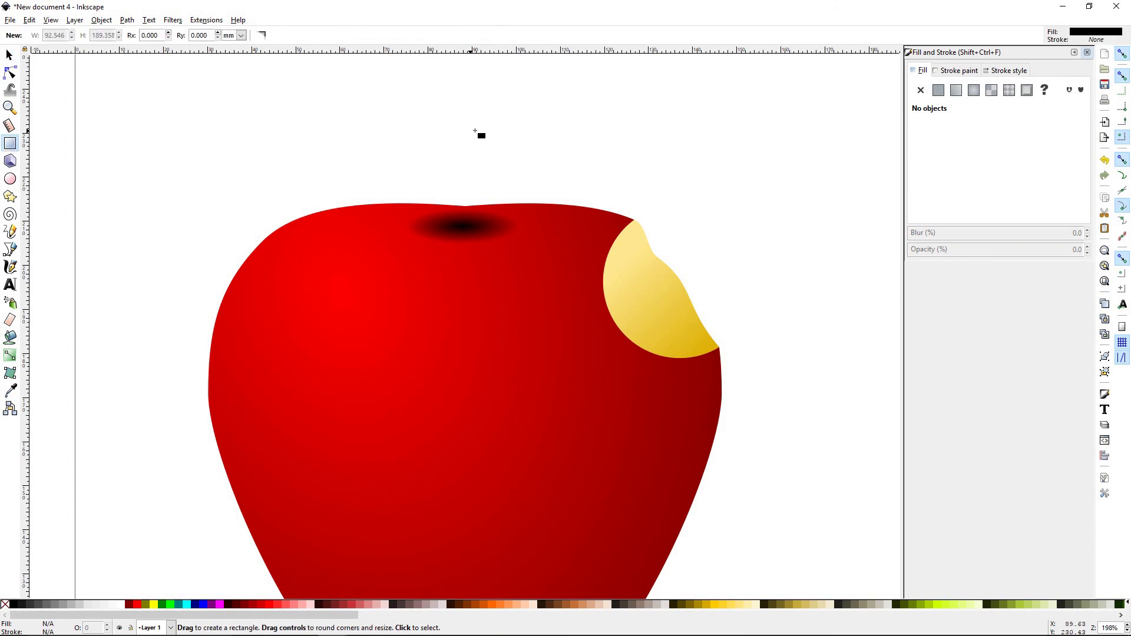
left_click_drag(454, 119, 472, 197)
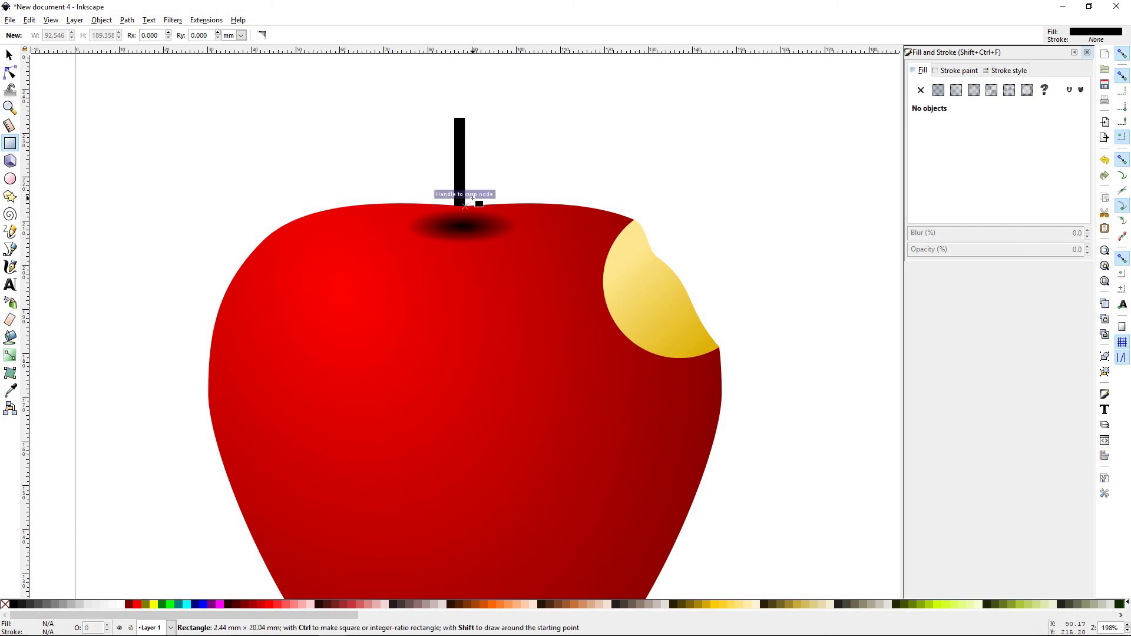
mouse_move(472, 198)
left_mouse_down()
mouse_move(481, 196)
mouse_move(467, 143)
mouse_move(465, 165)
left_mouse_up()
left_click(10, 55)
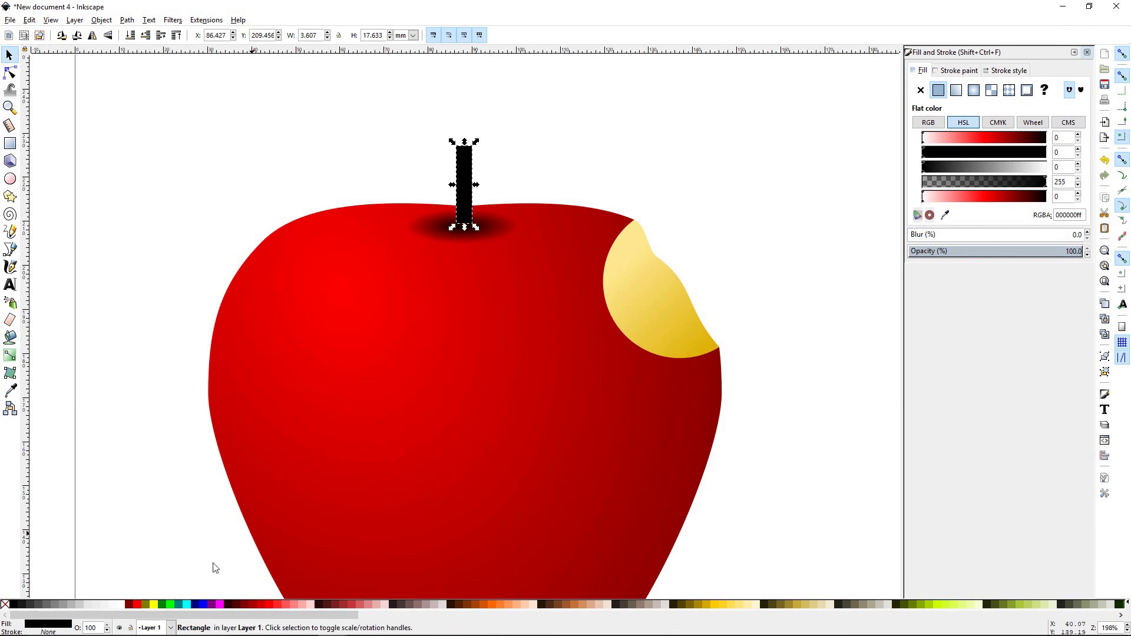
left_click(164, 603)
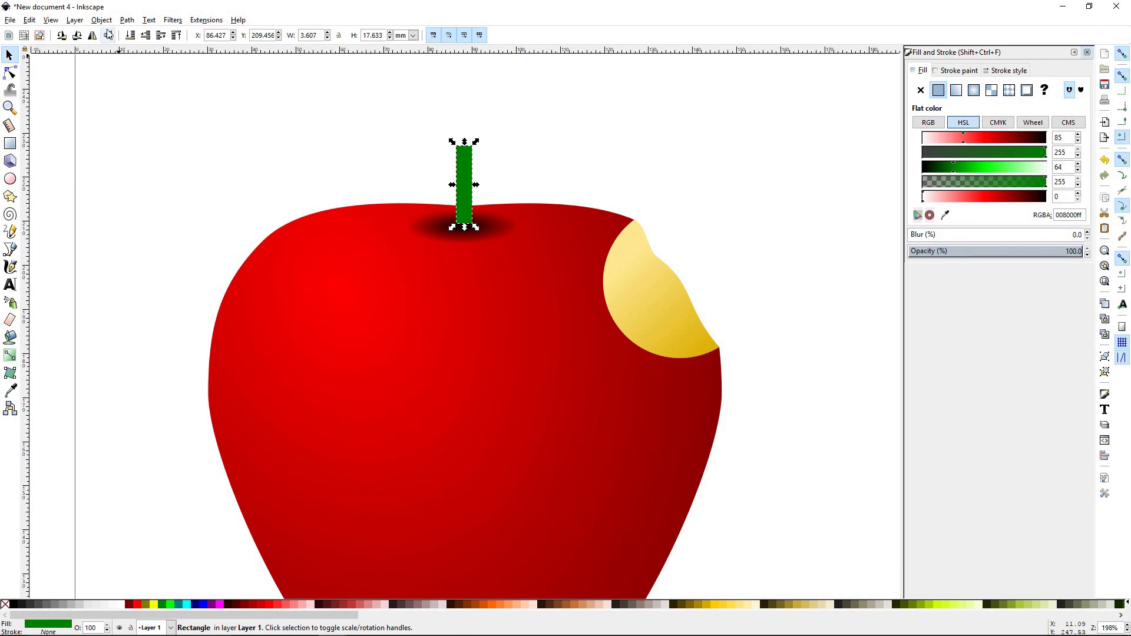
left_click(131, 22)
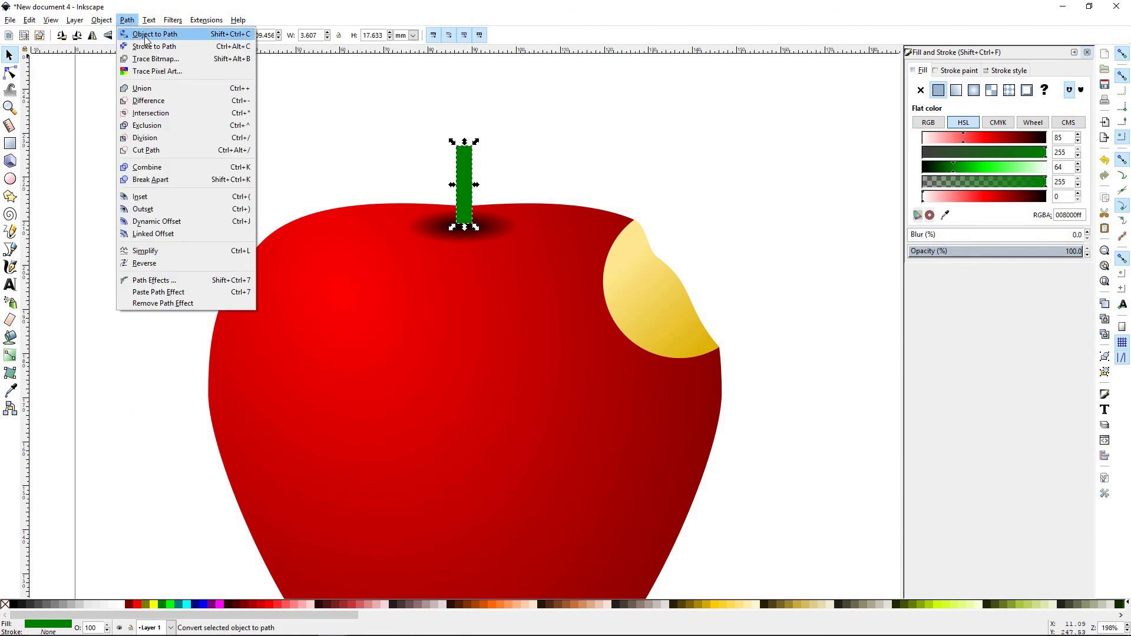
Convert the stem to a path and shift its right-side nodes so it leans right and tapers
left_click(147, 34)
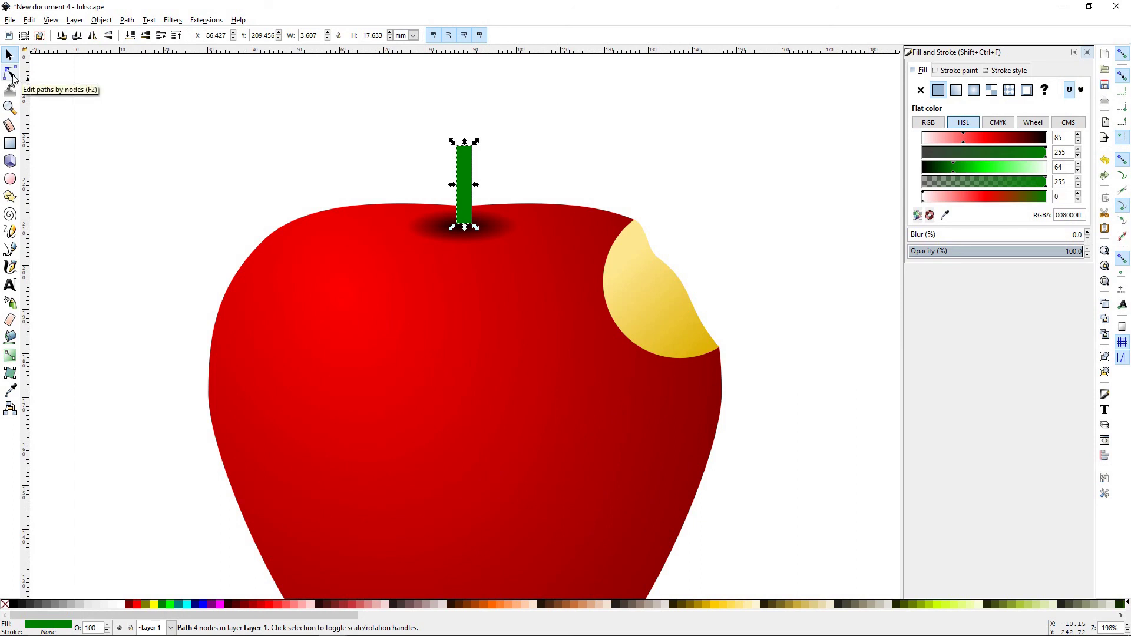
left_click(10, 73)
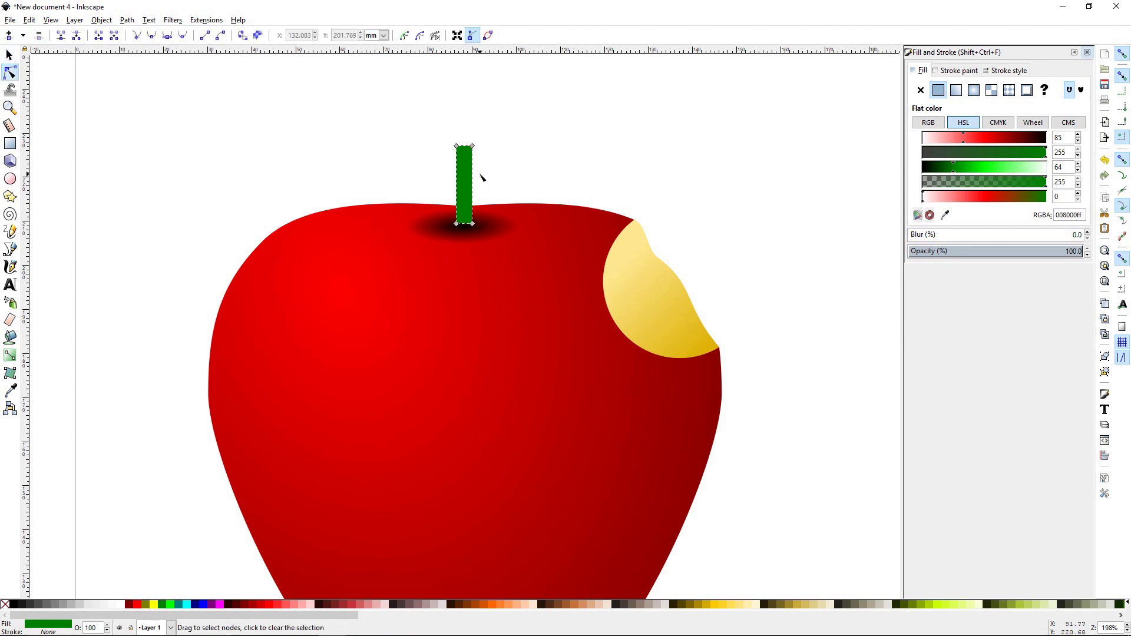
mouse_move(474, 147)
left_mouse_down()
mouse_move(482, 154)
mouse_move(464, 152)
mouse_move(485, 153)
left_mouse_up()
mouse_move(475, 225)
left_mouse_down()
mouse_move(439, 228)
mouse_move(469, 224)
left_mouse_up()
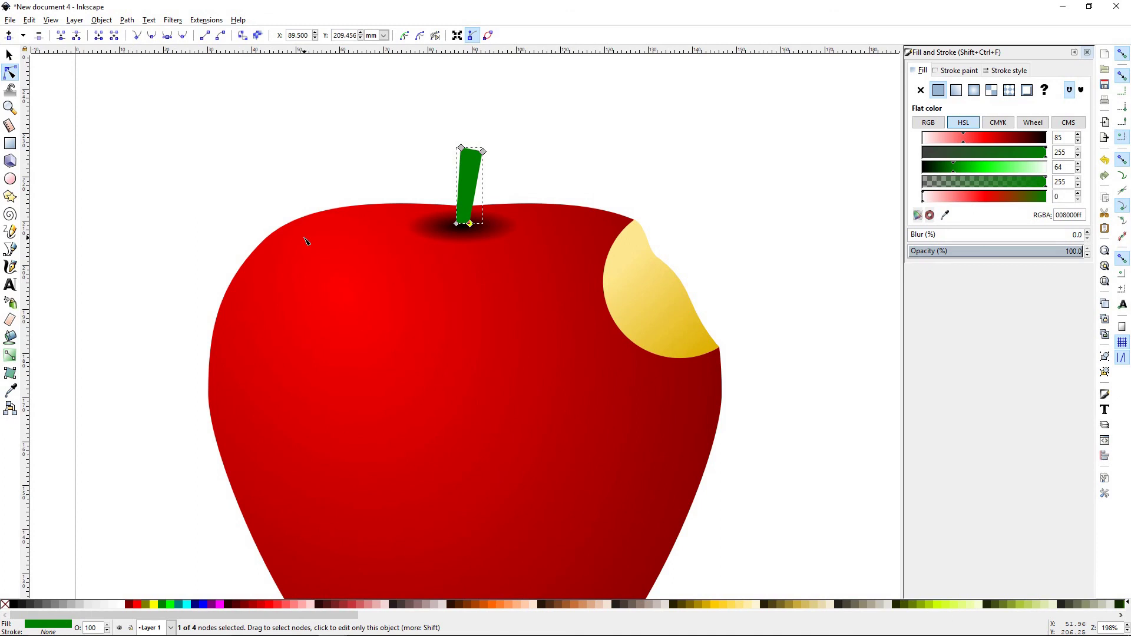
key("g")
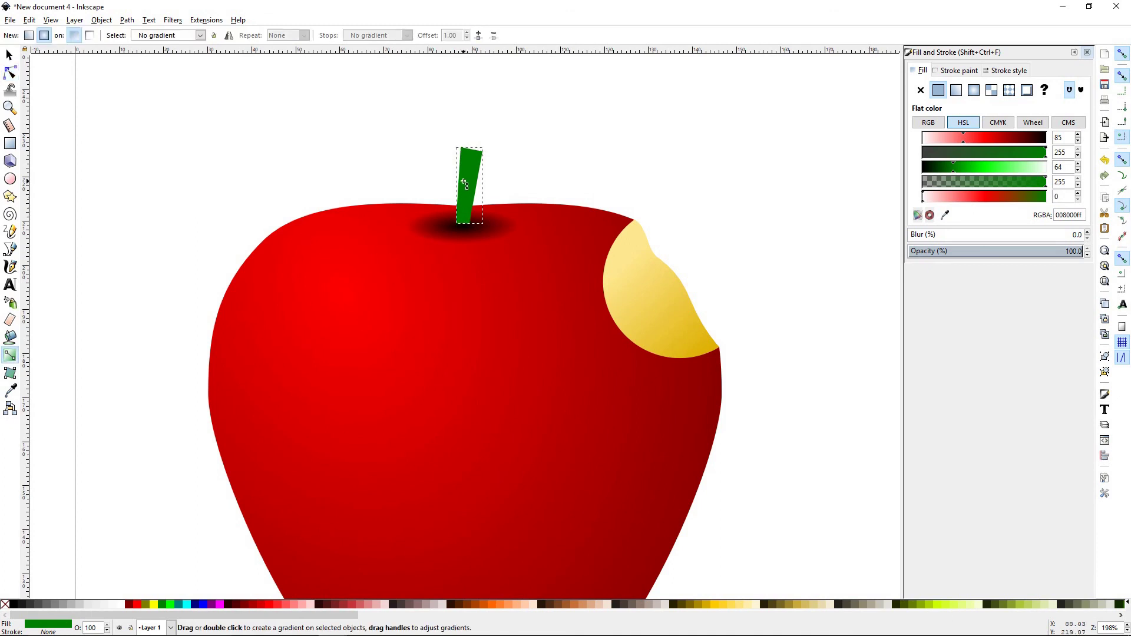
Fill the stem with a linear gradient from green to opaque very dark green 001a00ff
left_click(28, 36)
left_click_drag(461, 186, 483, 191)
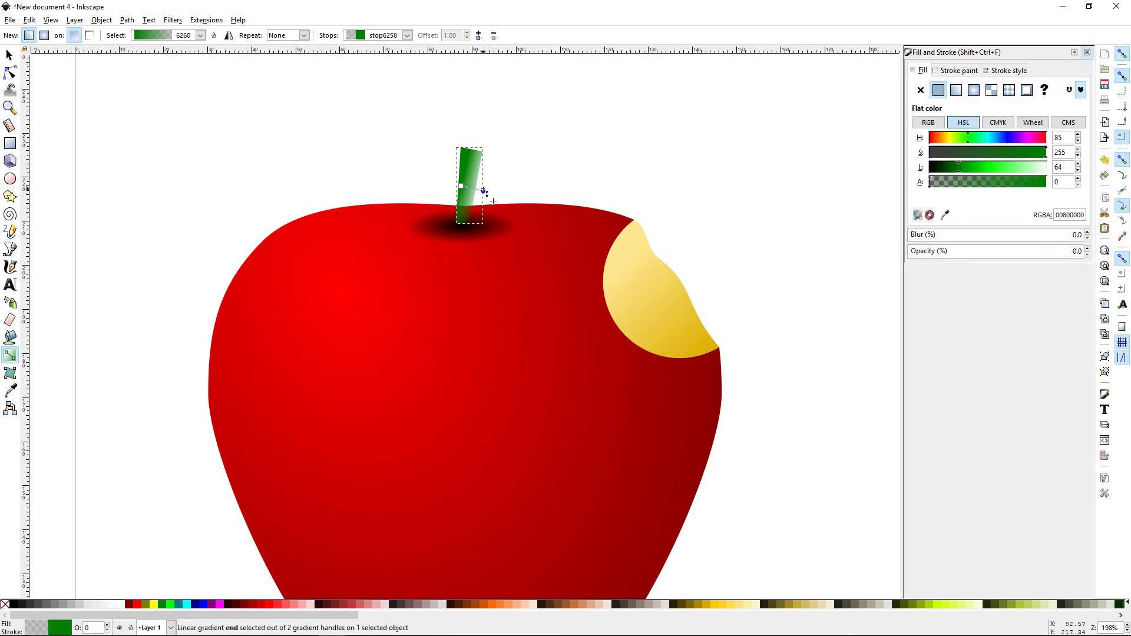
left_click(1061, 252)
left_click_drag(1073, 252, 1085, 252)
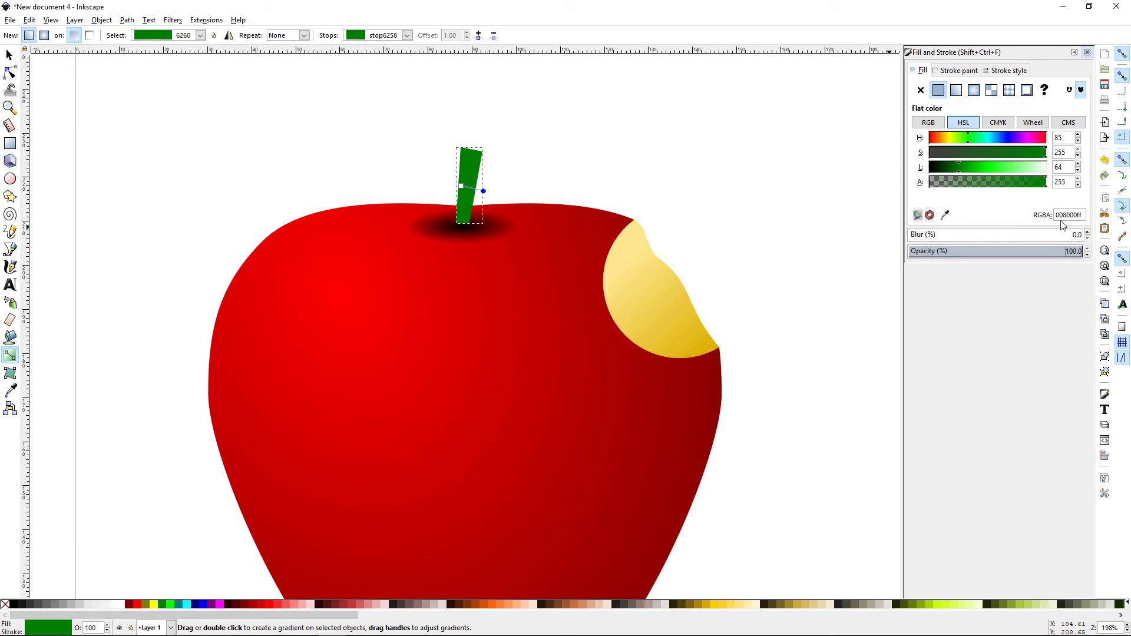
left_click_drag(955, 163, 935, 167)
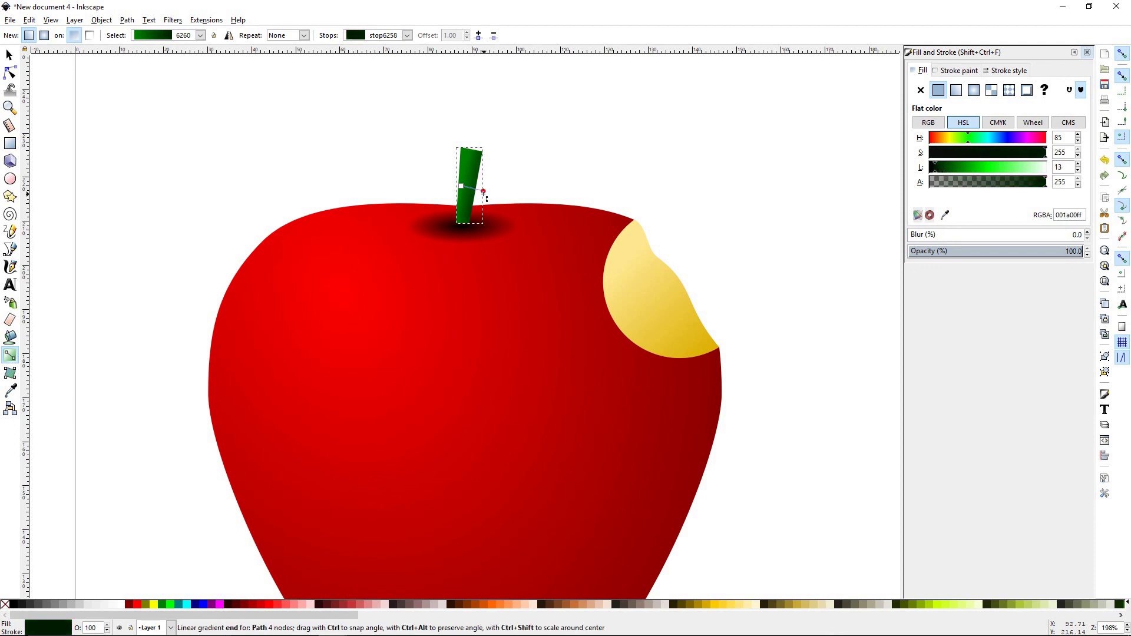
key("s")
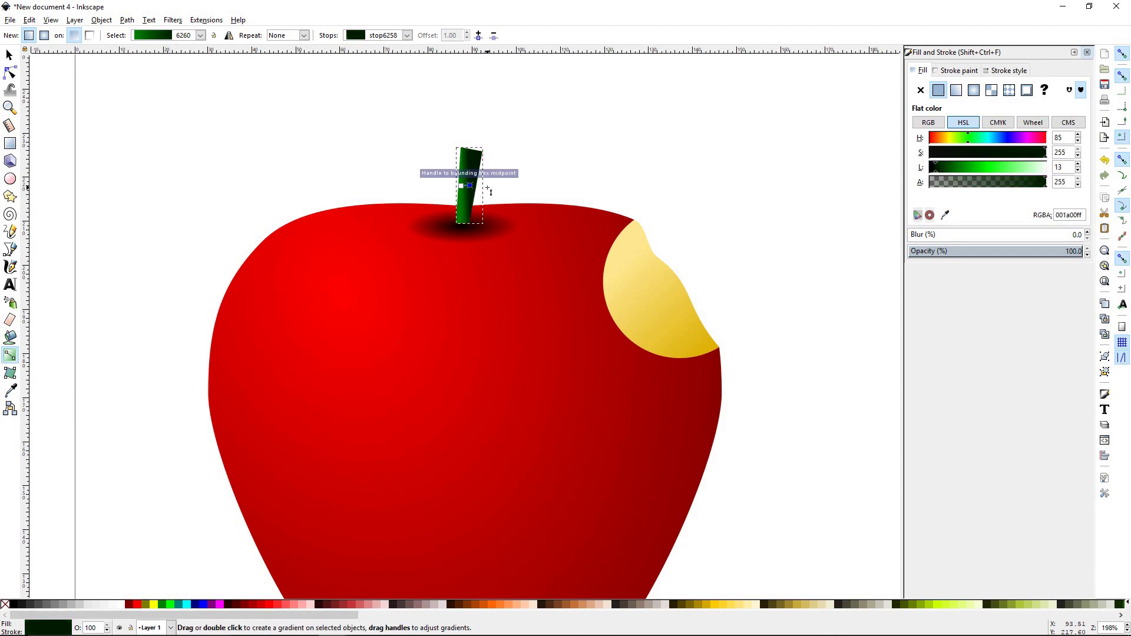
left_click(274, 132)
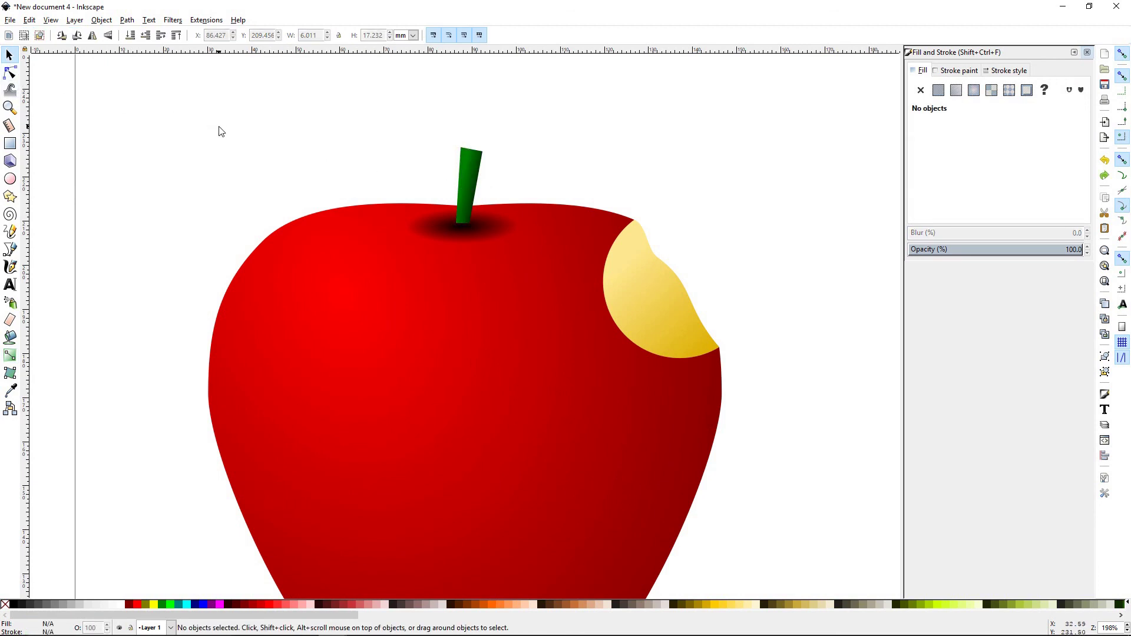
Zoom to the apple drawing, then out to show the whole page with the finished apple
key("4")
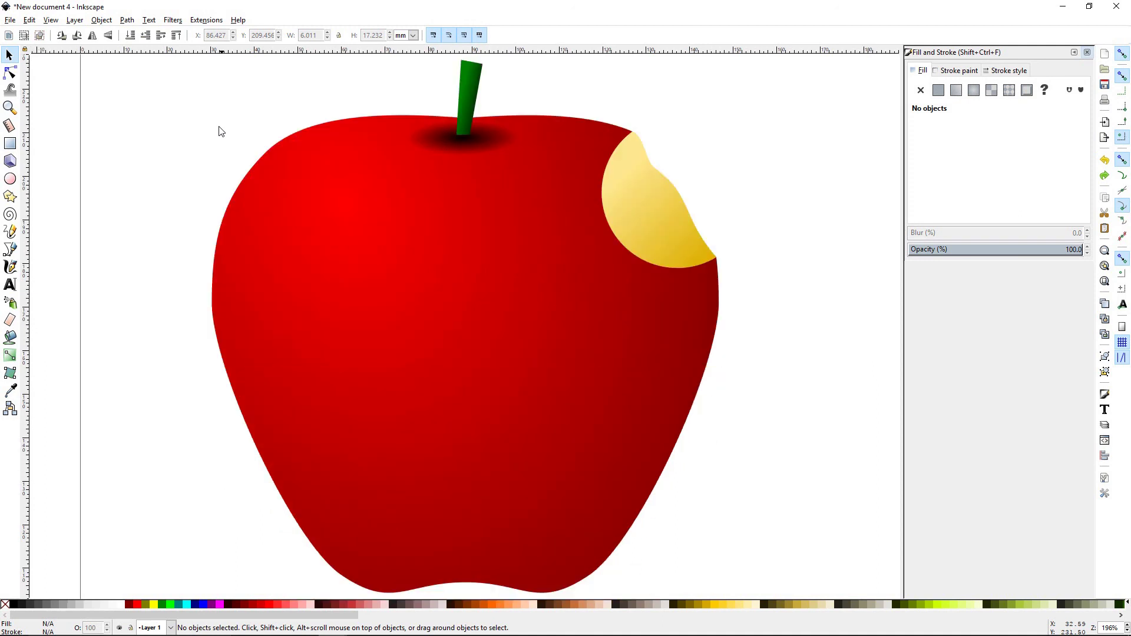
key("5")
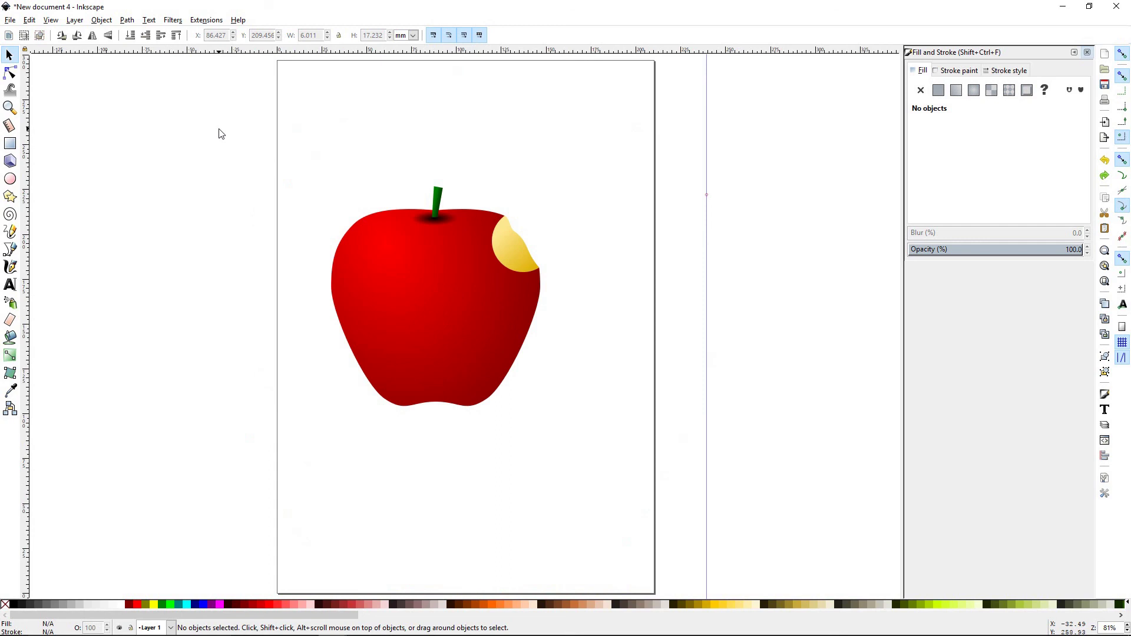